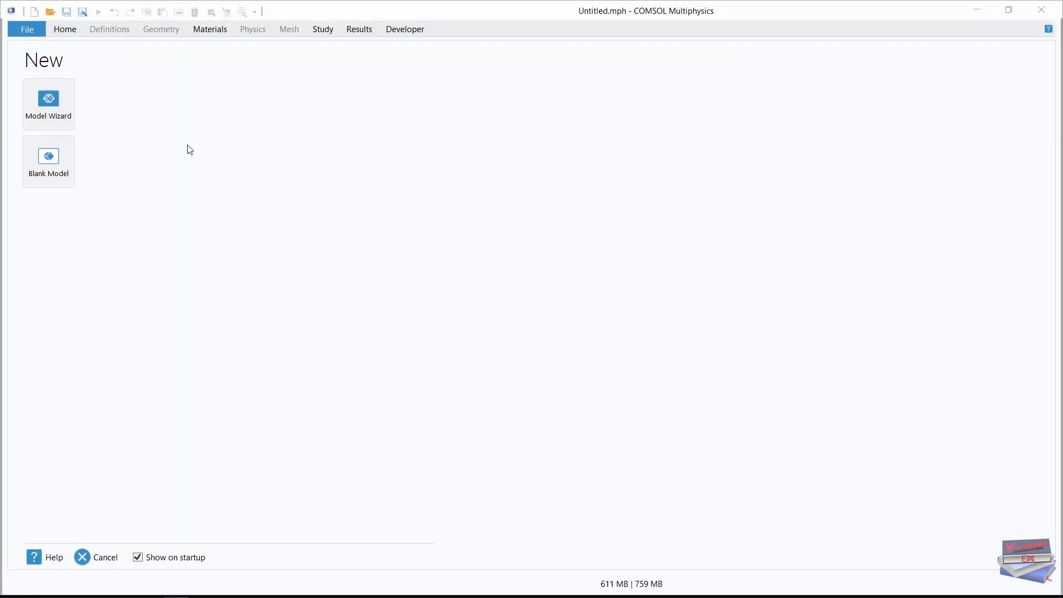
- Start a 3D model with the AC/DC Electric Currents (ec) interface and a Stationary study
left_click(55, 100)
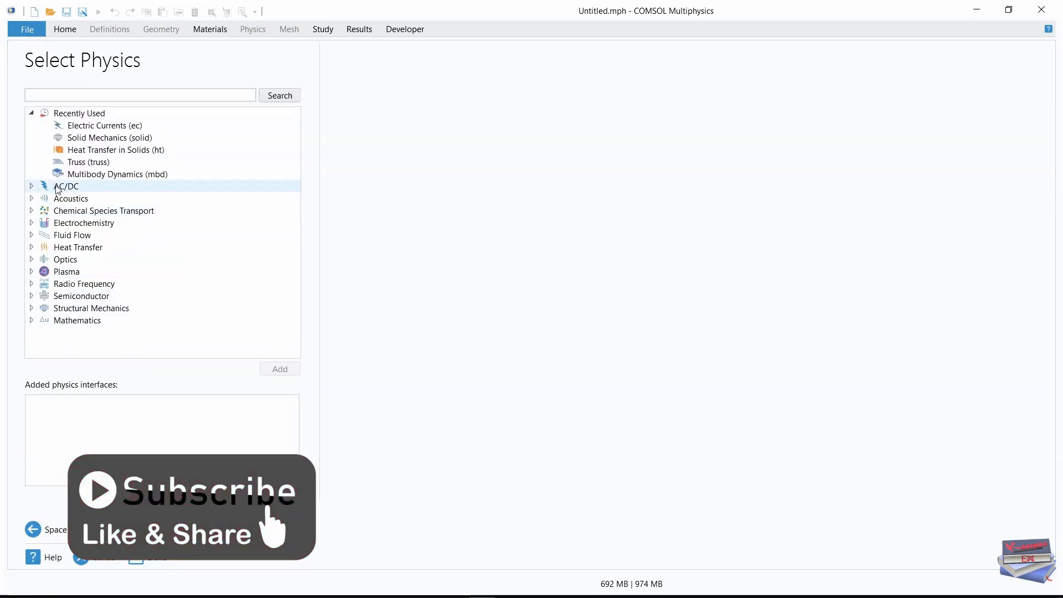
left_click(32, 187)
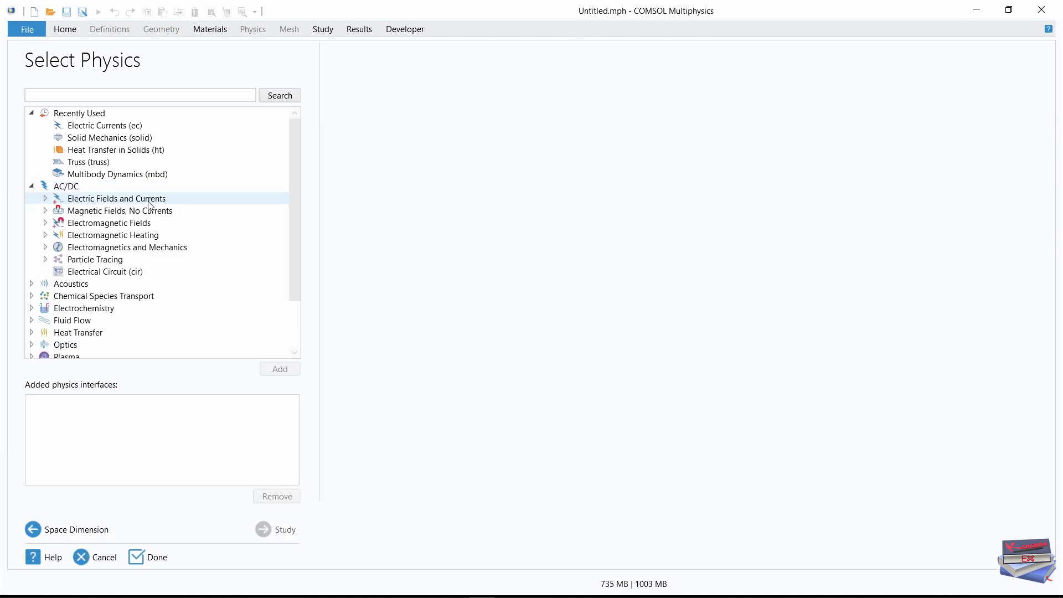
left_click(45, 199)
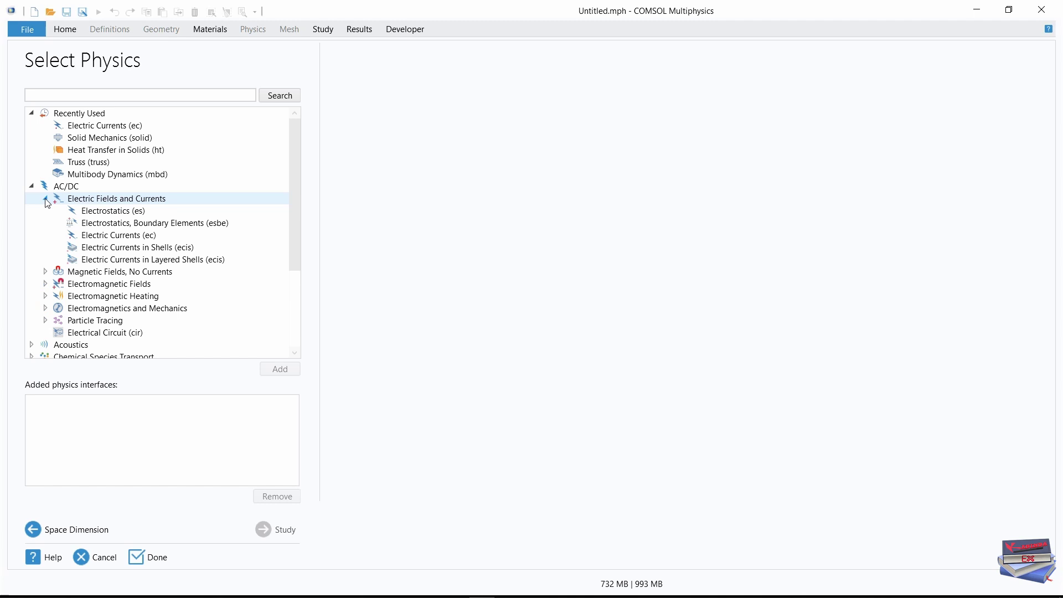
left_click(129, 240)
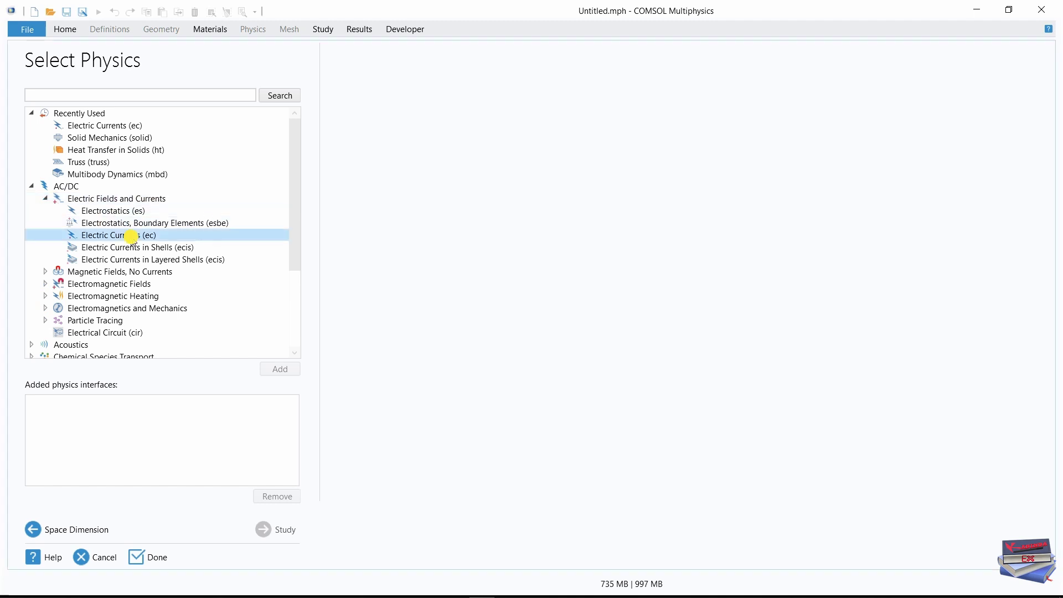
left_click(280, 369)
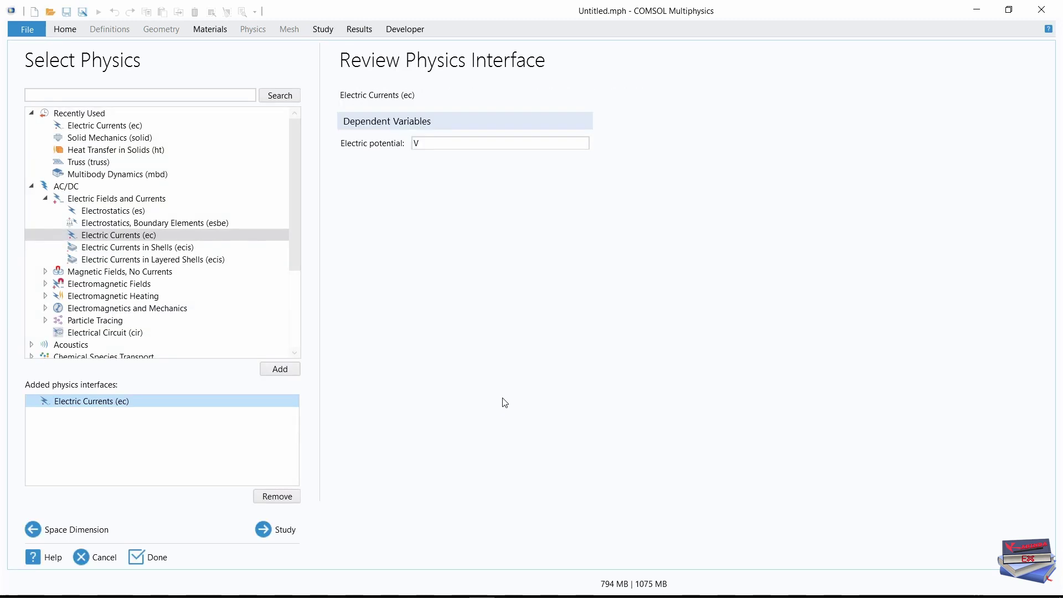
left_click(279, 533)
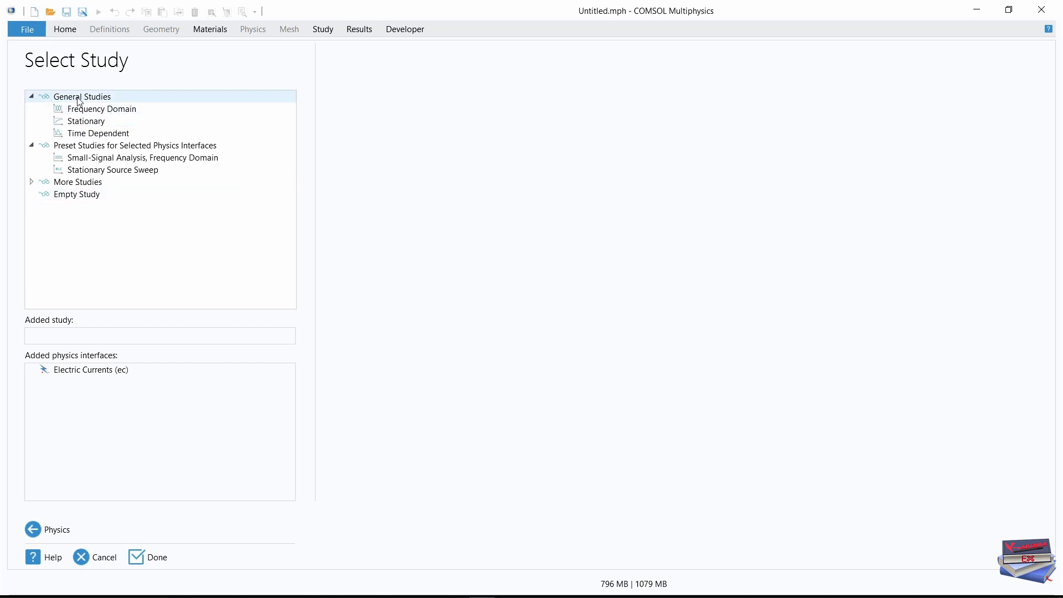
left_click(72, 122)
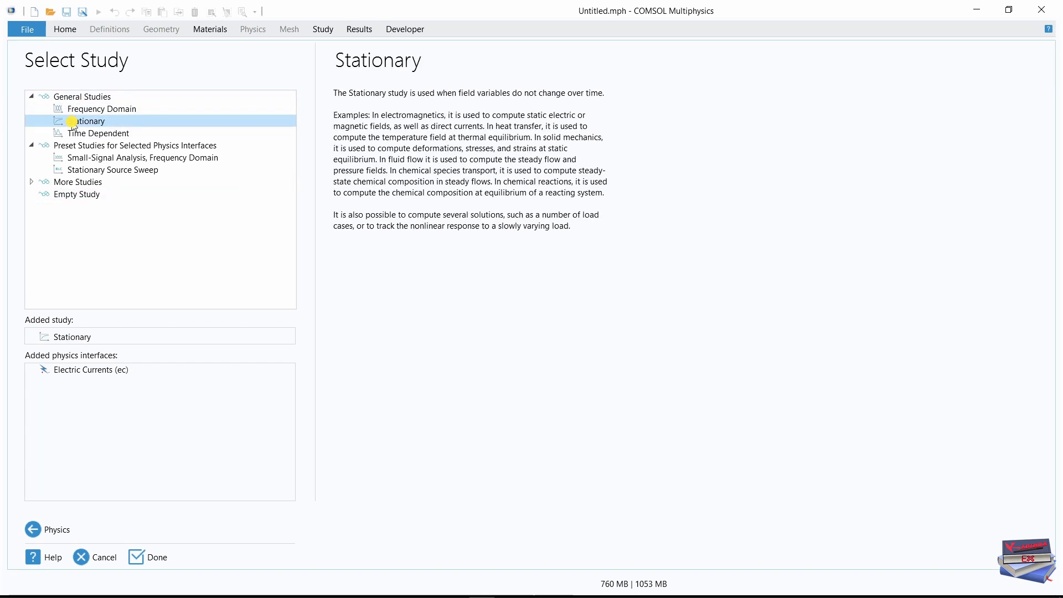
left_click(138, 558)
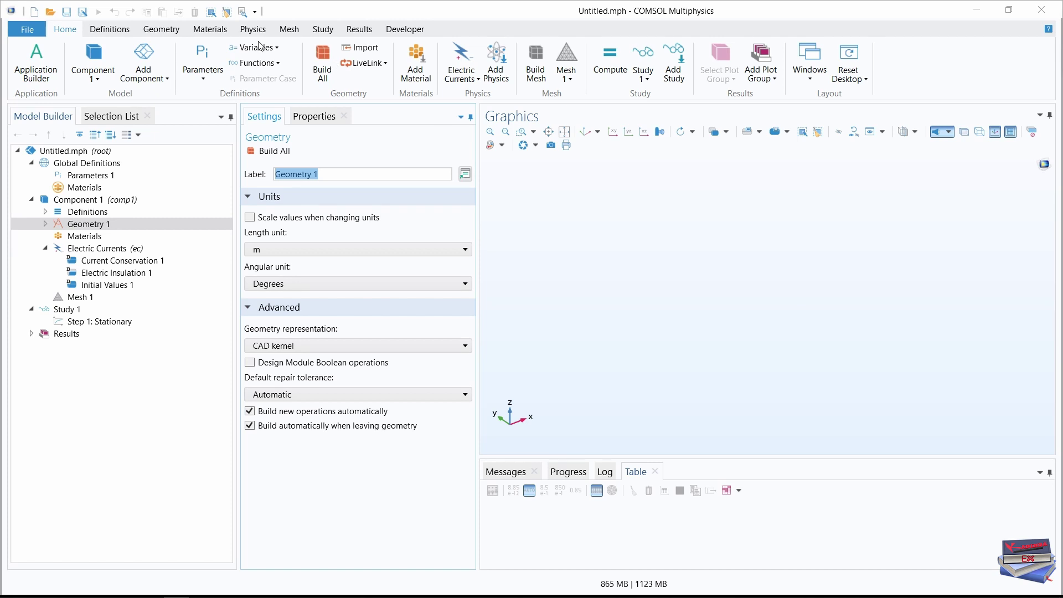
- Add a cylinder with radius 0.5[mm] and height 10[mm]
left_click(161, 29)
left_click(304, 79)
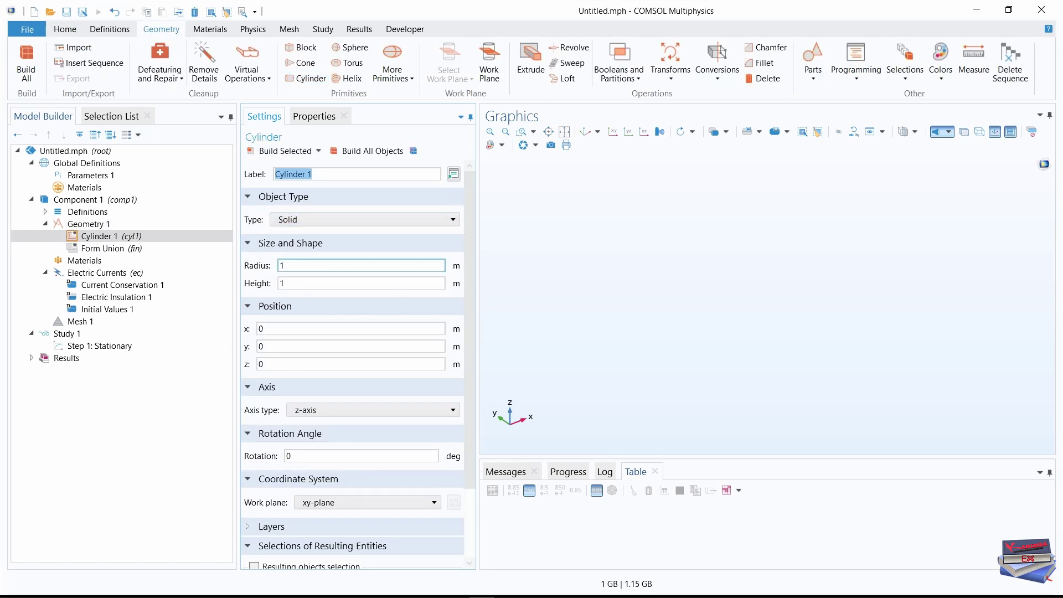
double_click(298, 265)
type("0.5[mm]")
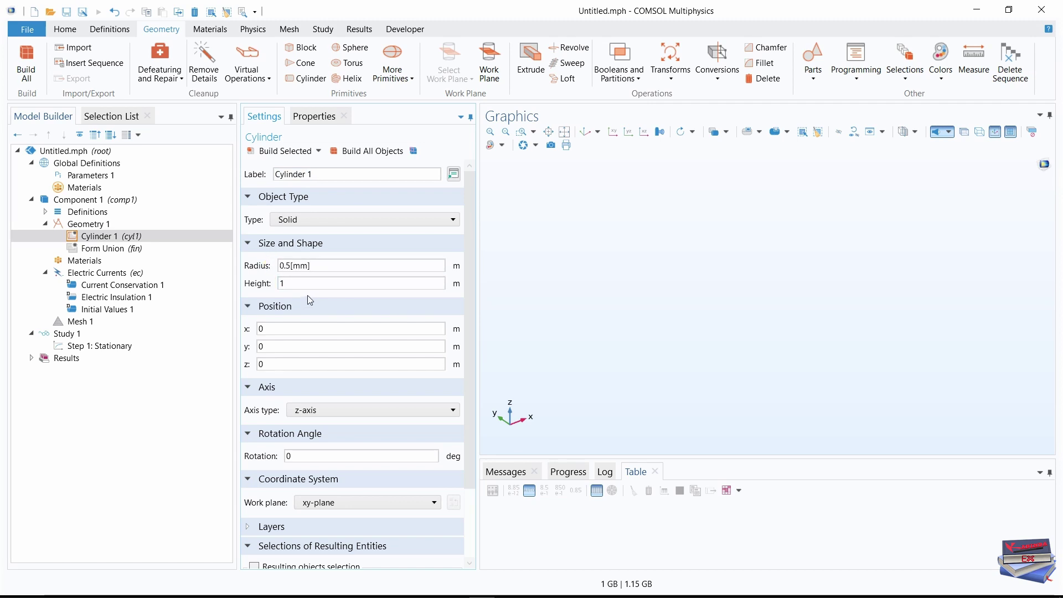
double_click(282, 284)
key("BackSpace")
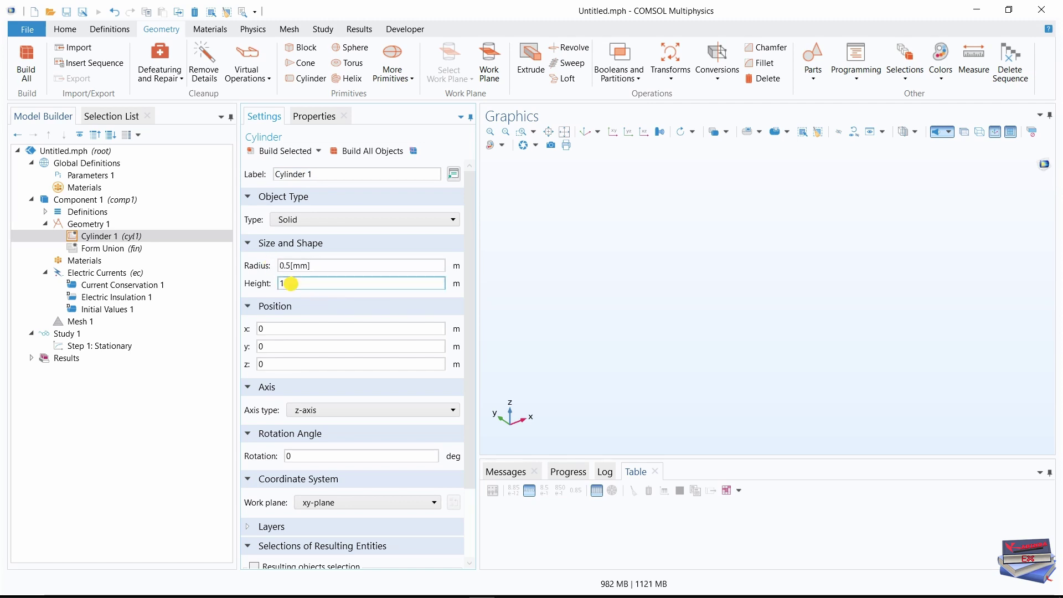
type("0.5[mm]")
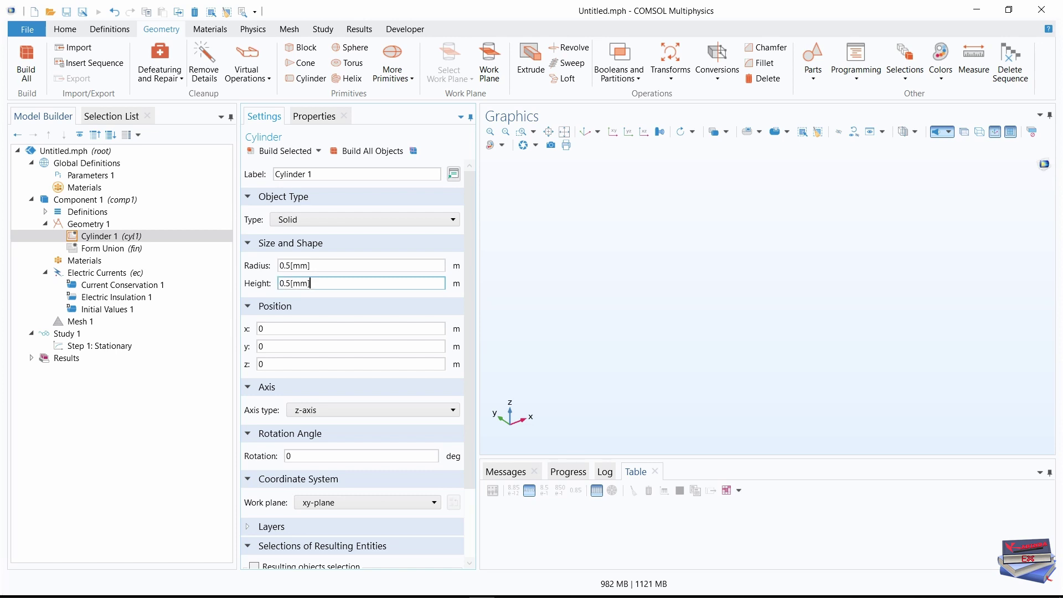
left_click(286, 282)
type("10[mm]")
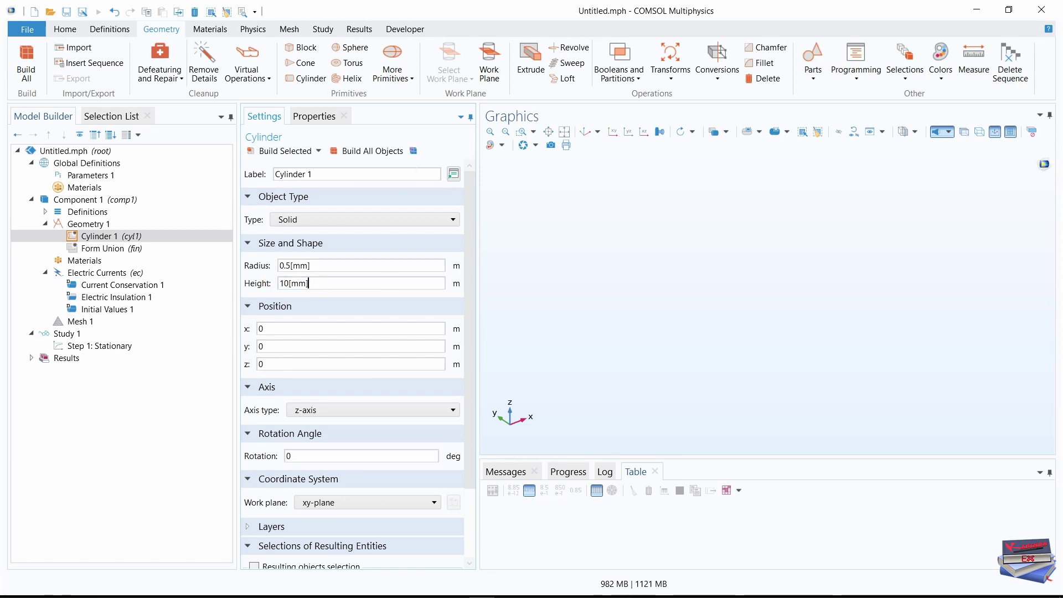
- Build the cylinder and hide the axis grid in the graphics view
left_click(371, 153)
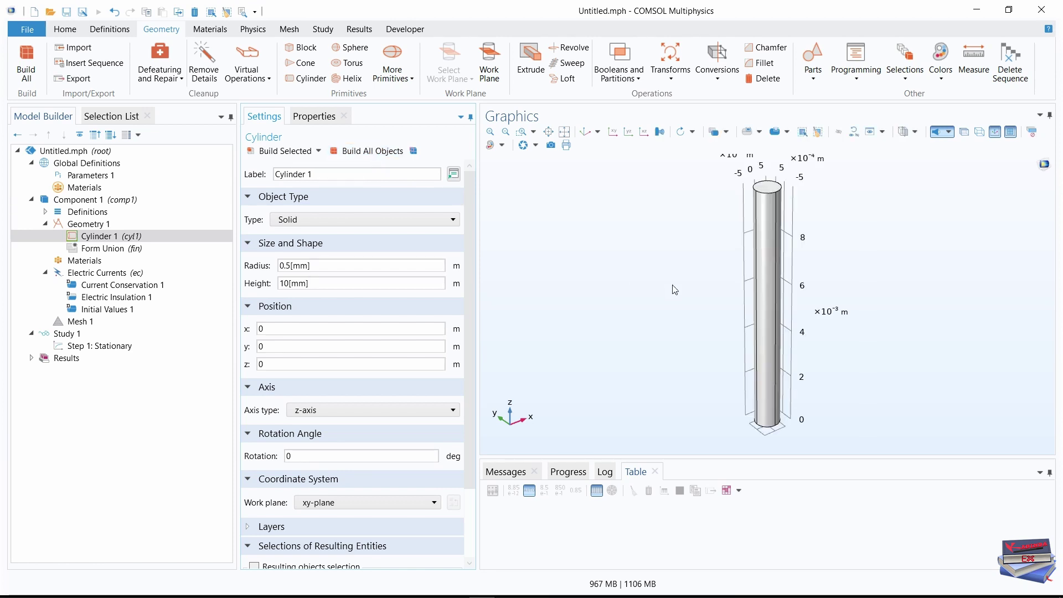
mouse_move(841, 333)
left_mouse_down()
mouse_move(840, 351)
mouse_move(840, 316)
mouse_move(843, 346)
left_mouse_up()
left_click(1010, 132)
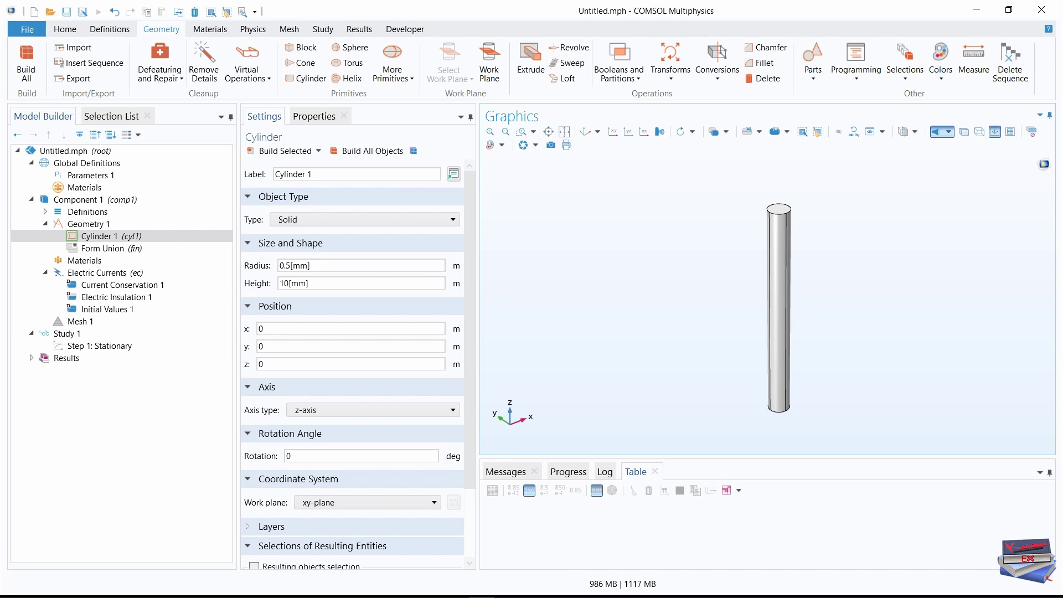
- Add a Ground condition under Electric Currents on the wire's bottom face, boundary 3
left_click(101, 274)
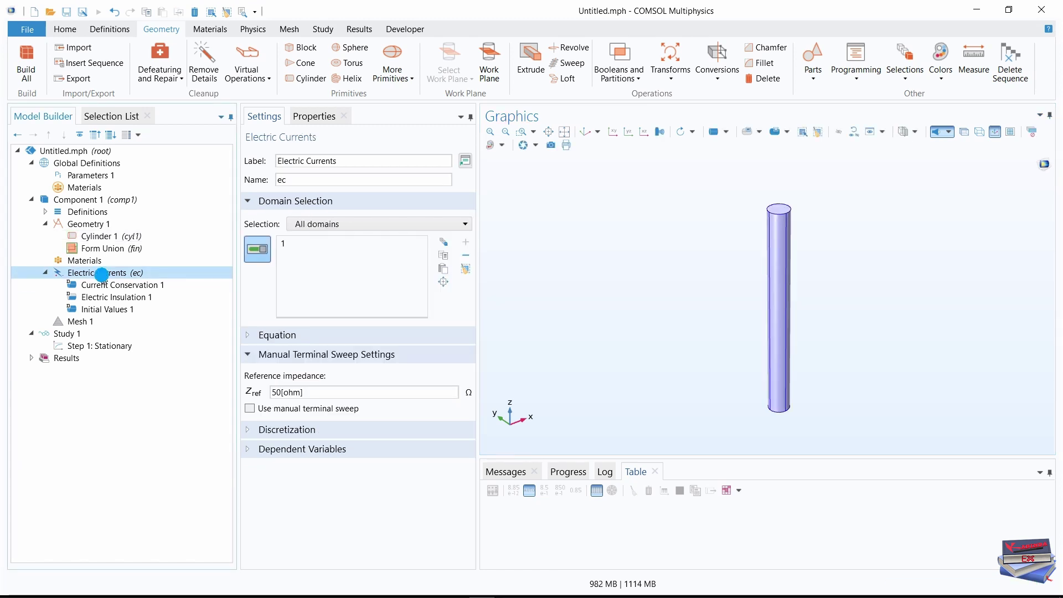
right_click(102, 278)
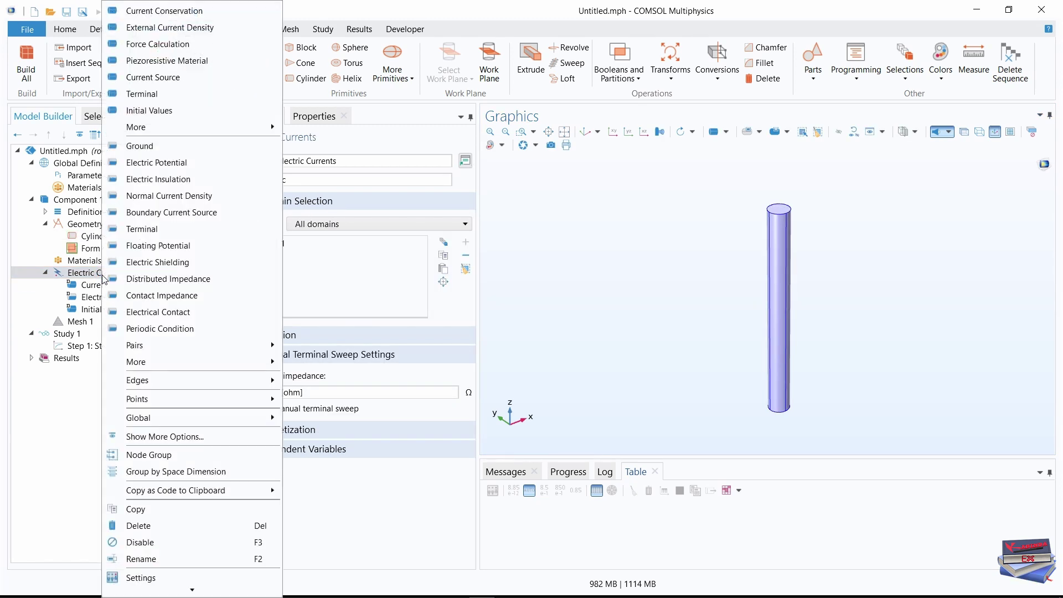
left_click(139, 145)
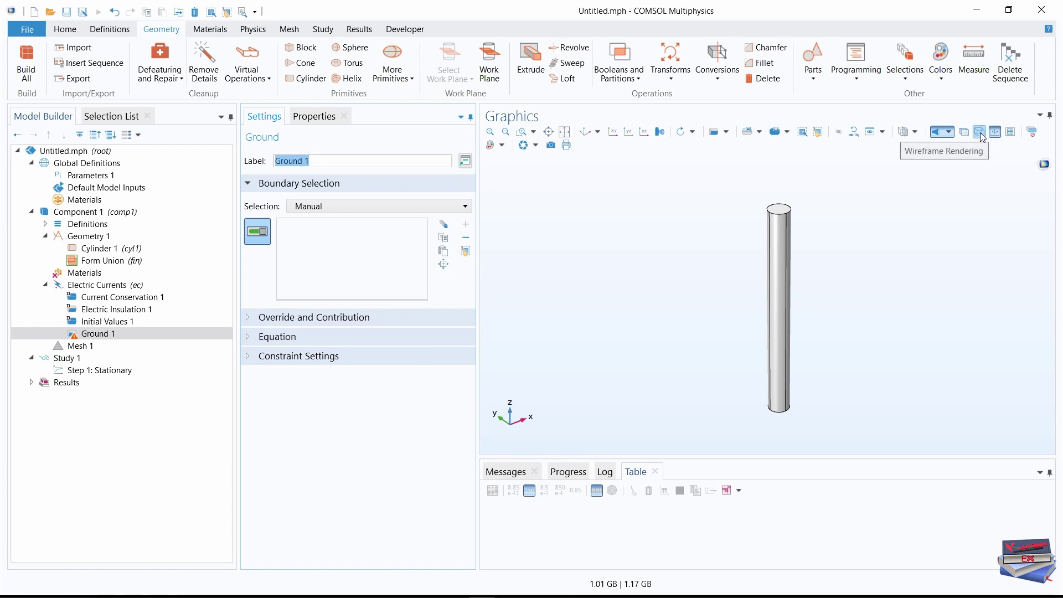
left_click(980, 135)
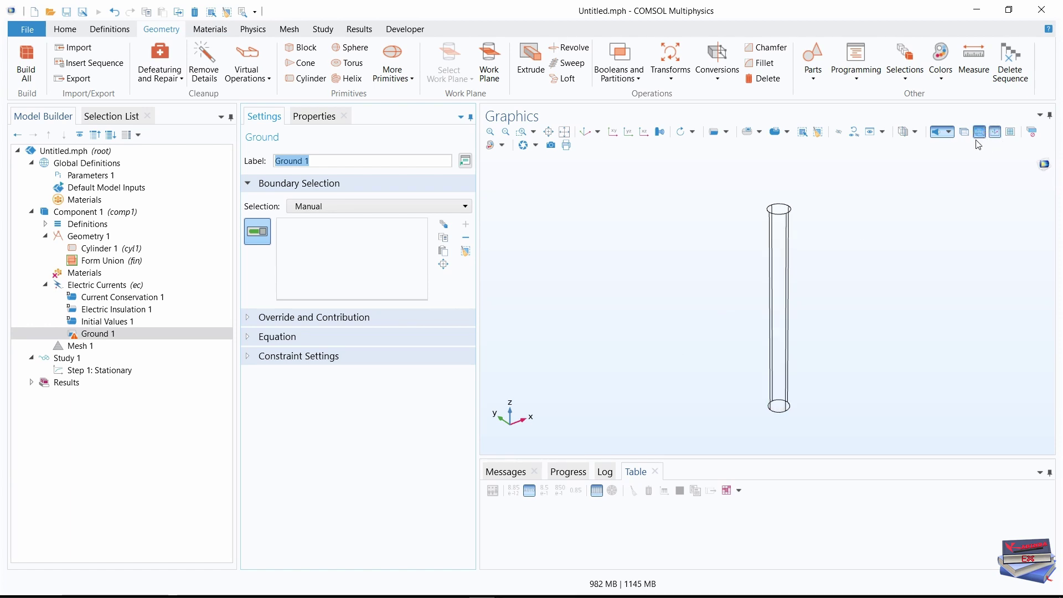
left_click(790, 409)
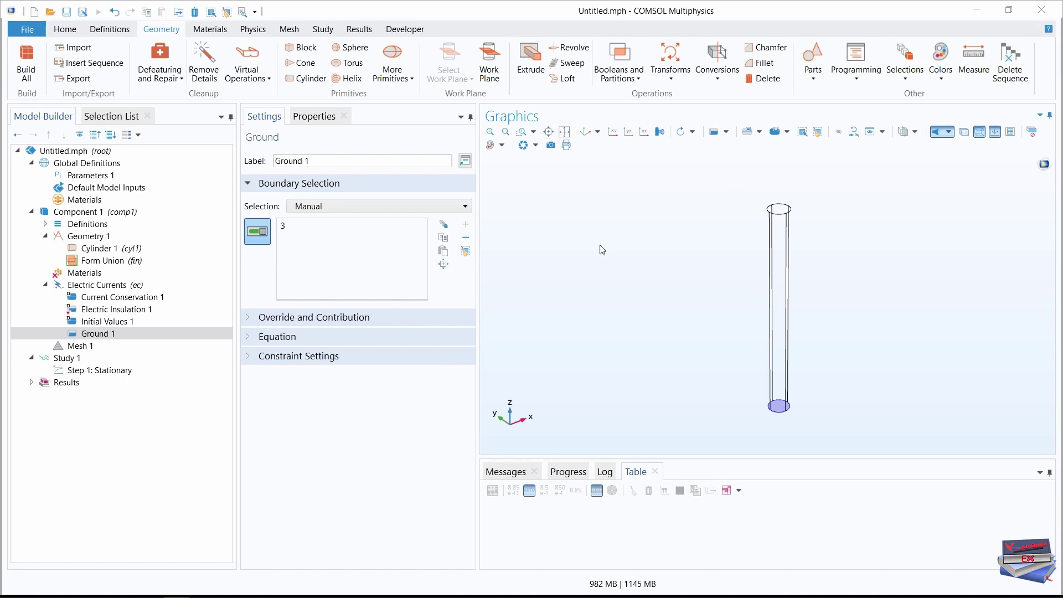
- Add a Terminal on the wire's top face (boundary 4) carrying a current of 1 A
left_click(253, 29)
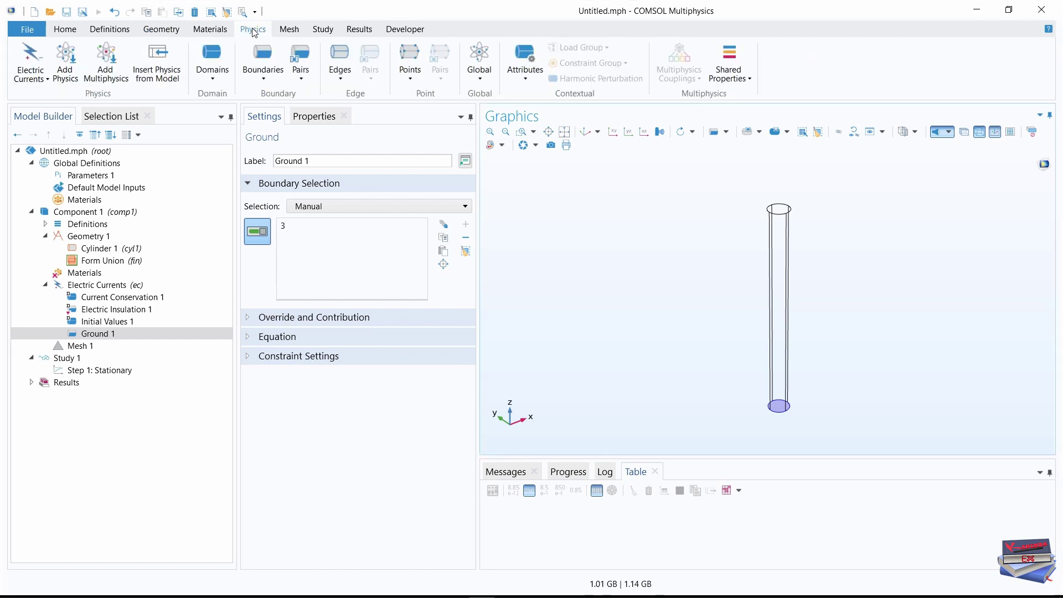
left_click(265, 83)
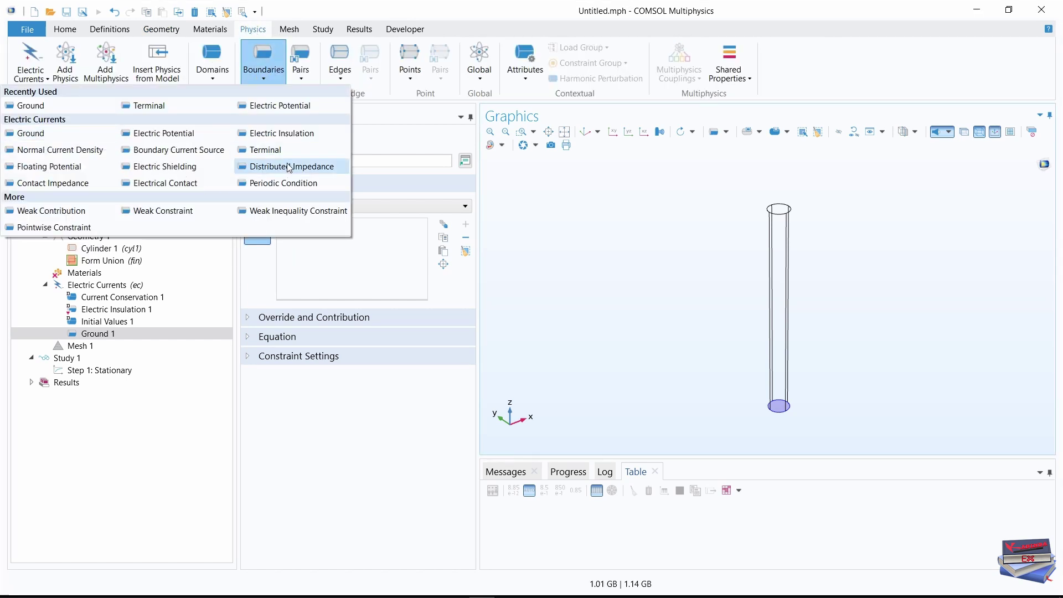
left_click(265, 155)
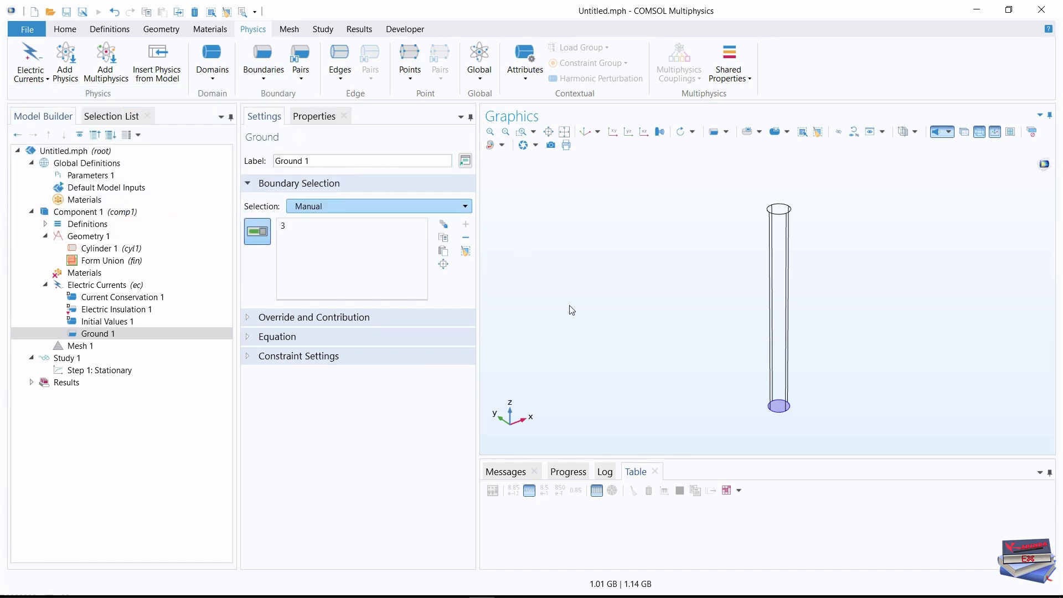
left_click(790, 213)
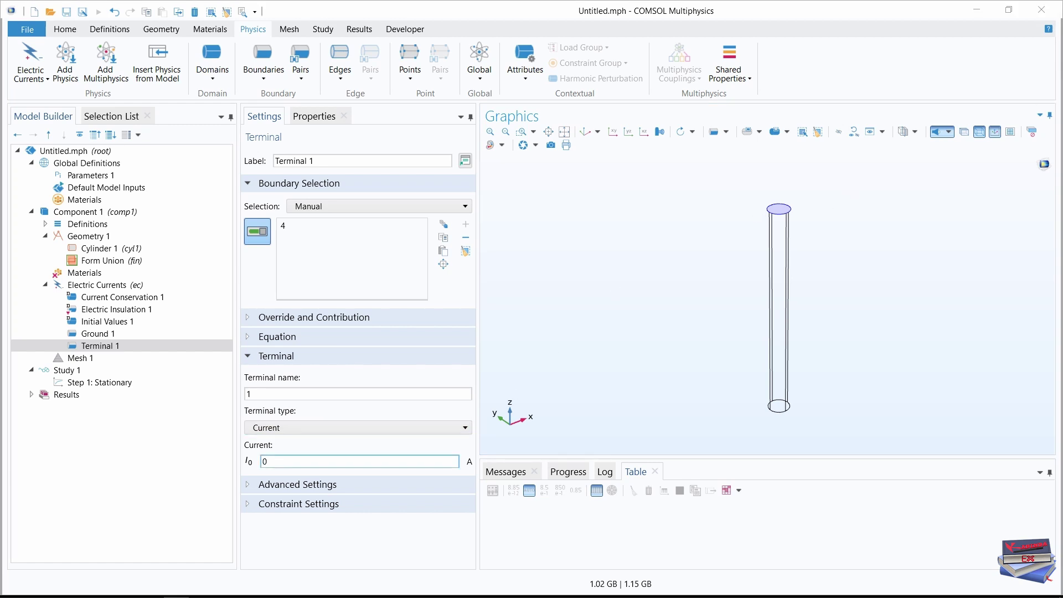
left_click(275, 462)
double_click(271, 462)
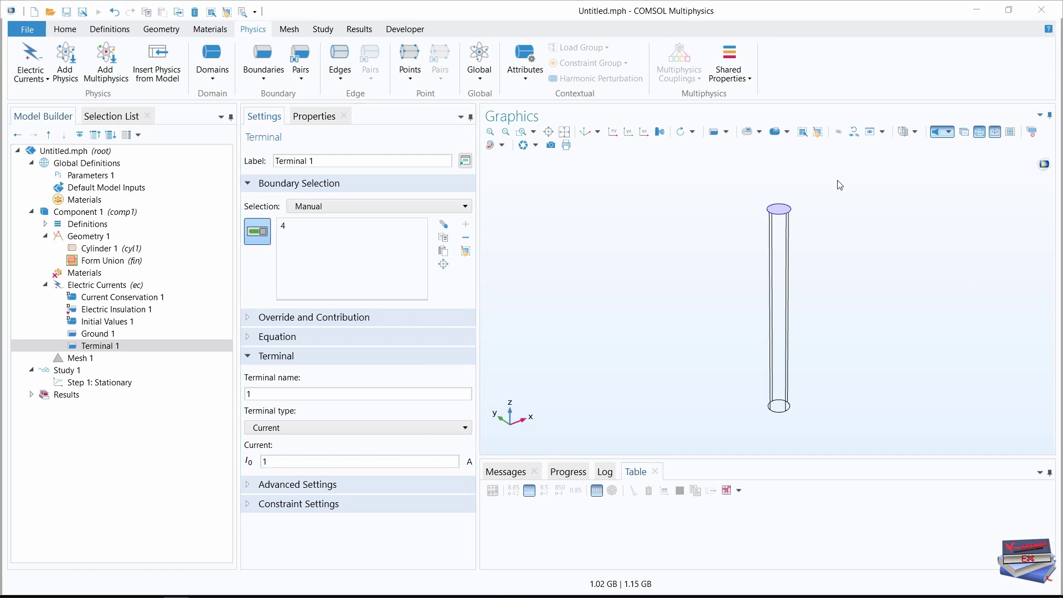
- Add the built-in Copper material to the wire component and close the material browser
left_click(65, 28)
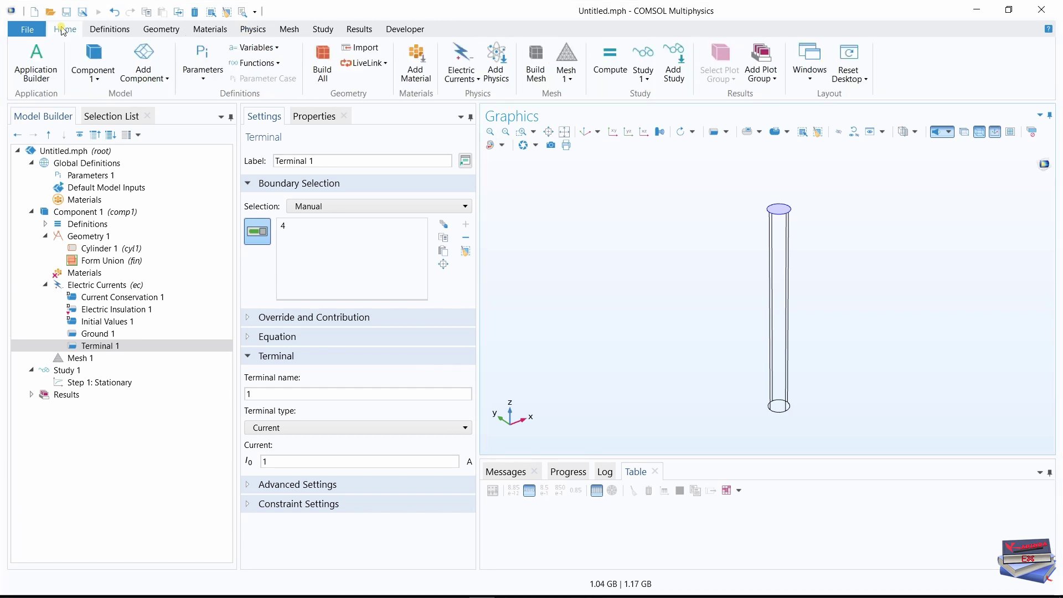
left_click(416, 67)
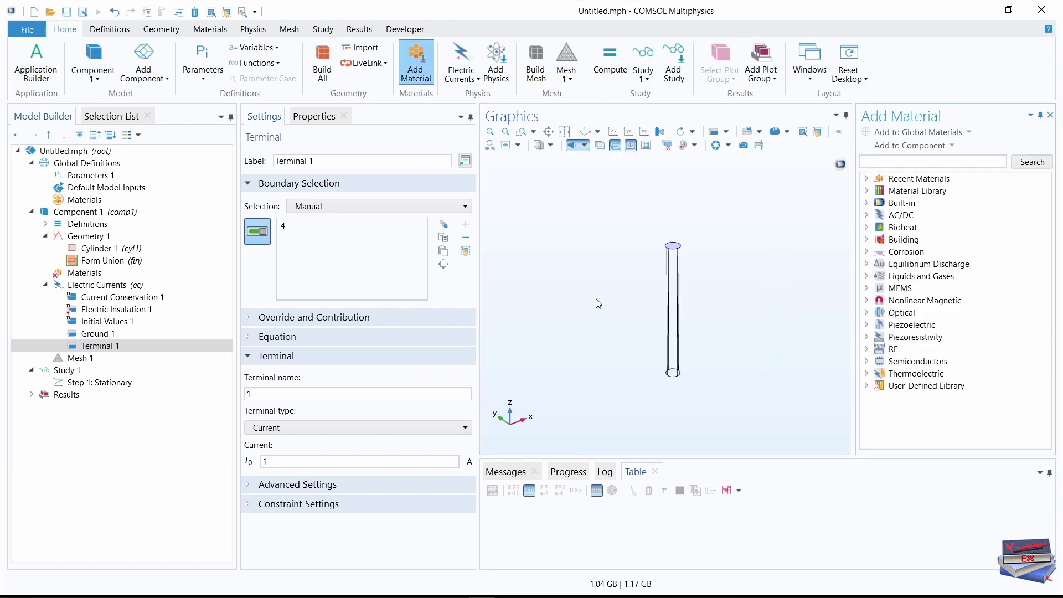
left_click(868, 203)
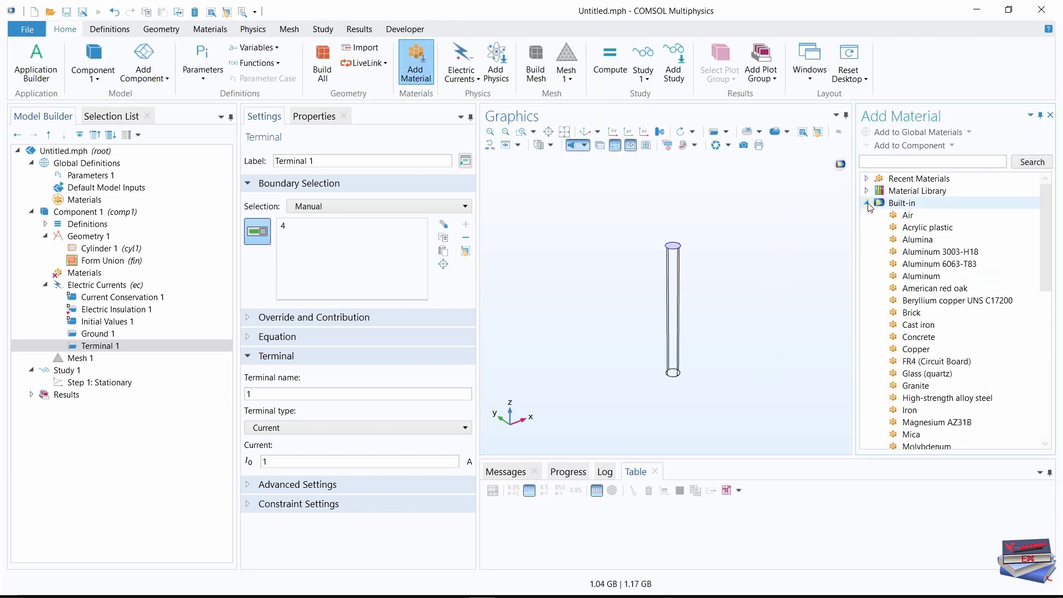
left_click(915, 351)
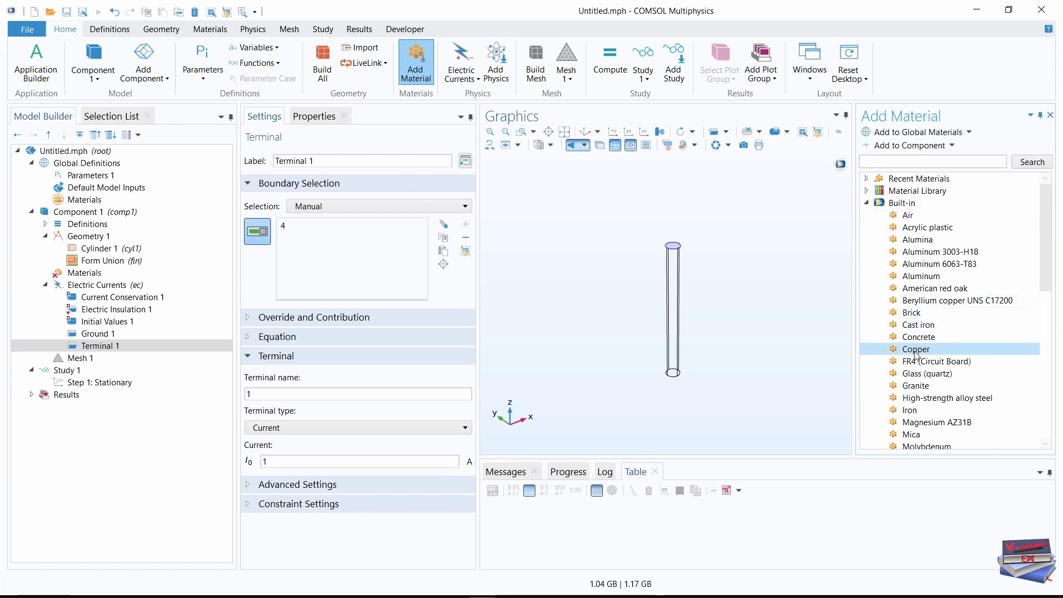
left_click(895, 147)
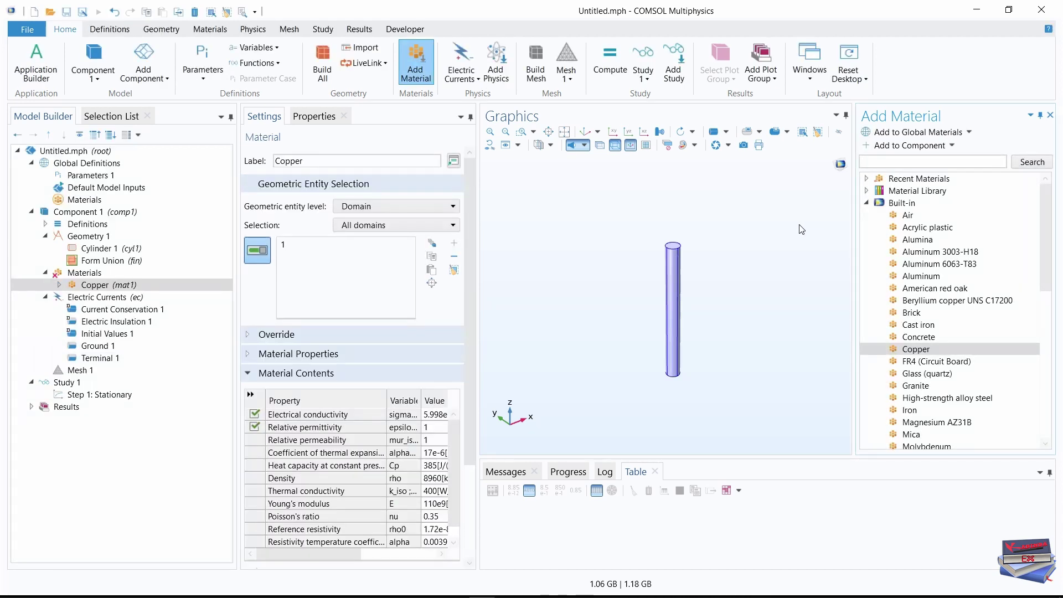
left_click(415, 63)
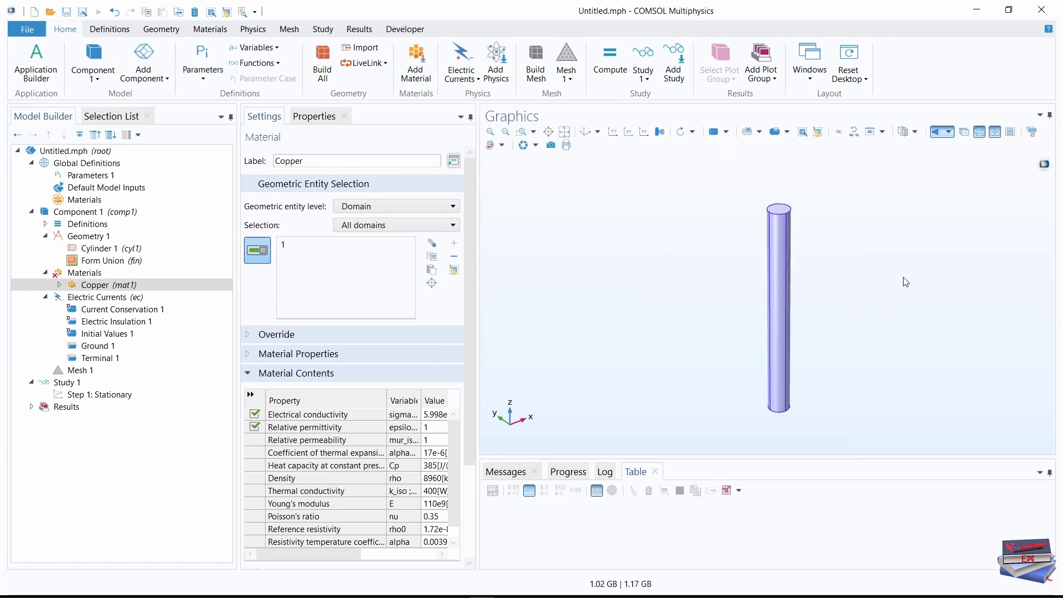
- Add a Free Tetrahedral mesh at Extra coarse predefined size and build it
left_click(80, 370)
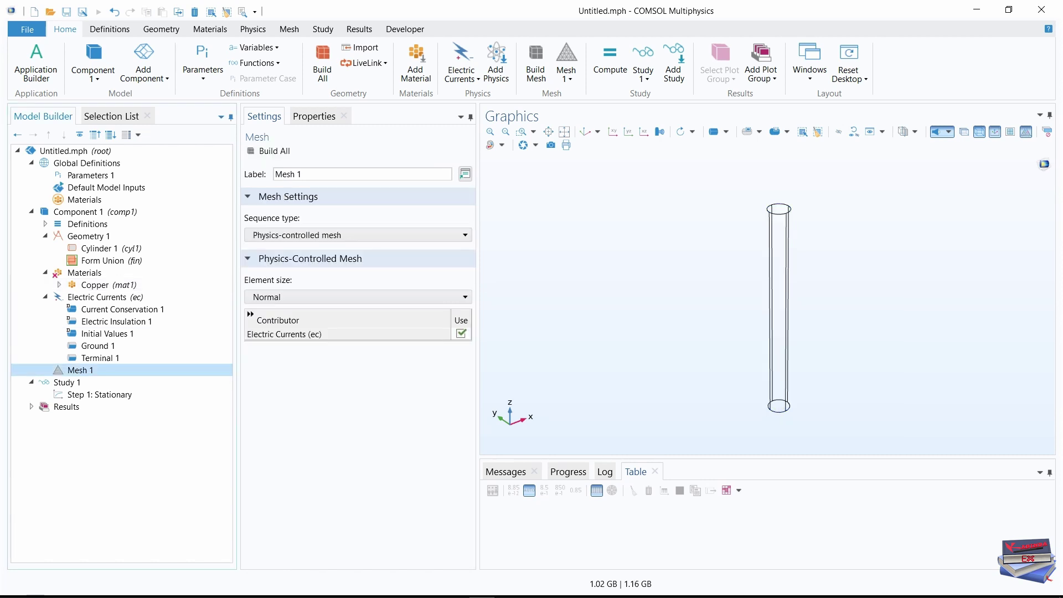
right_click(87, 372)
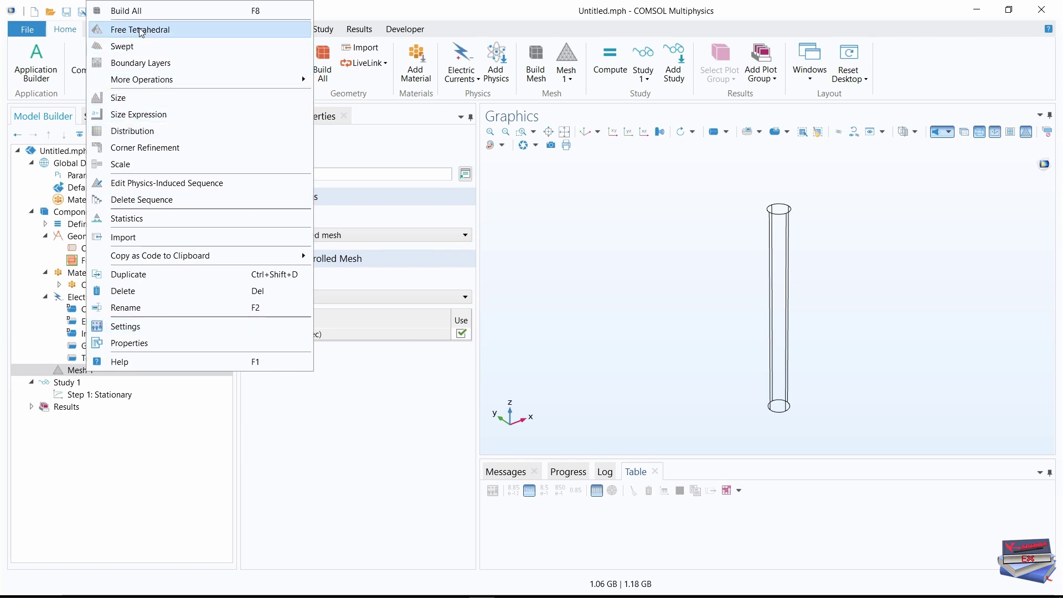
left_click(156, 32)
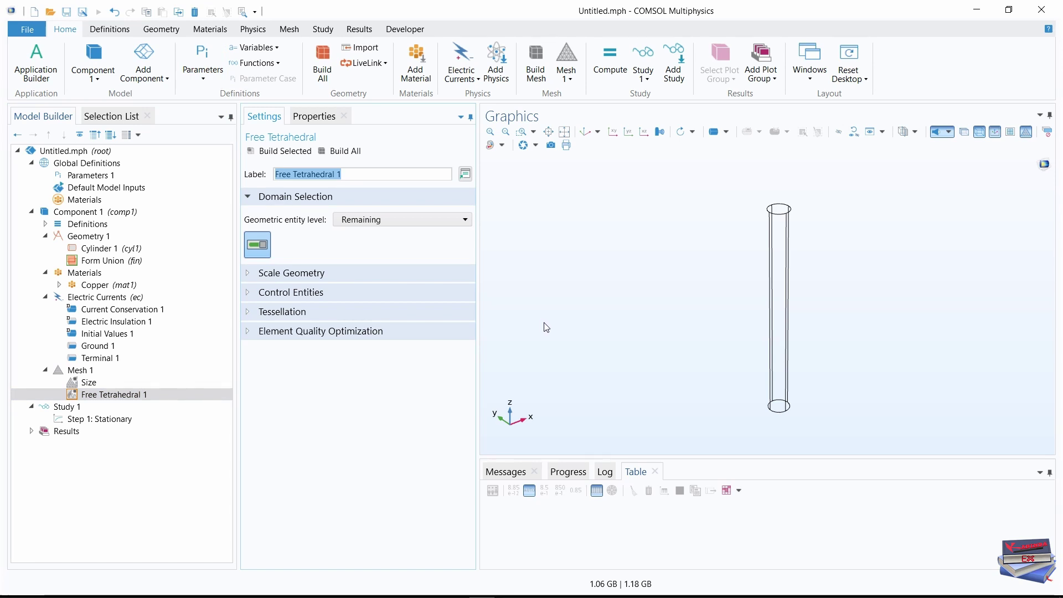
left_click(89, 383)
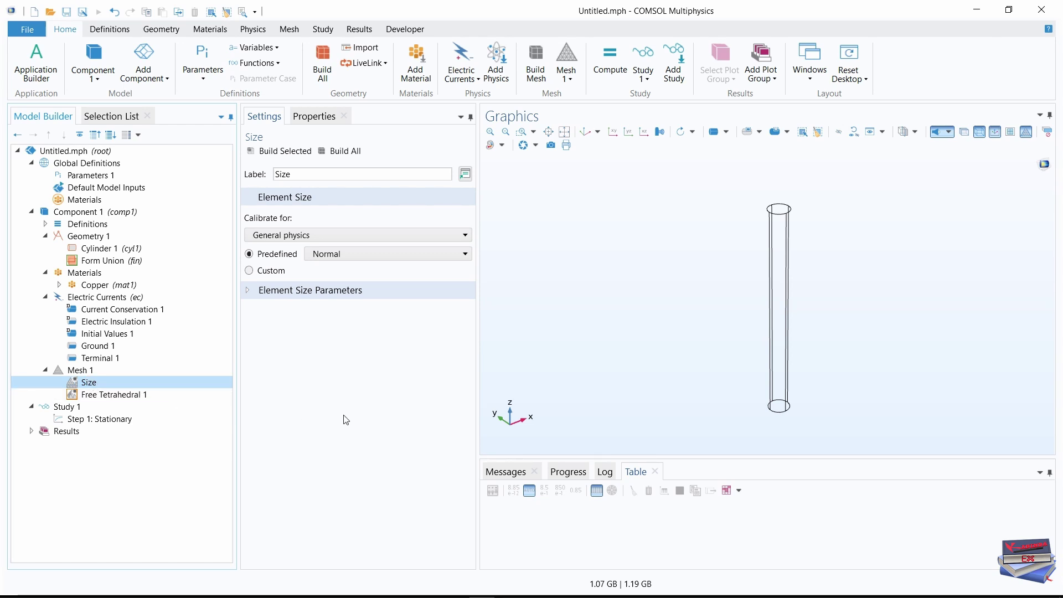
left_click(419, 255)
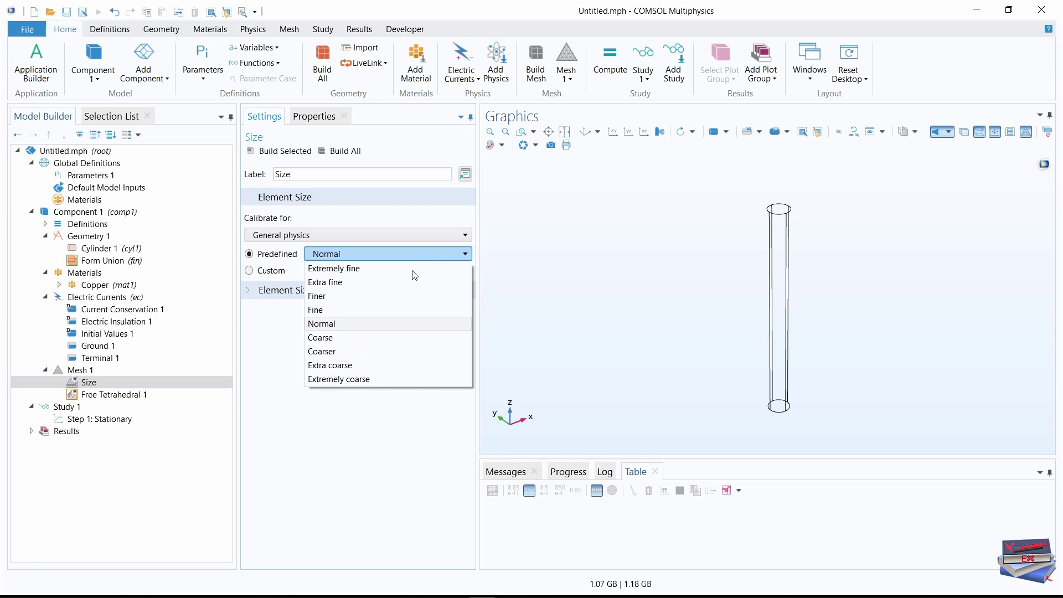
left_click(356, 364)
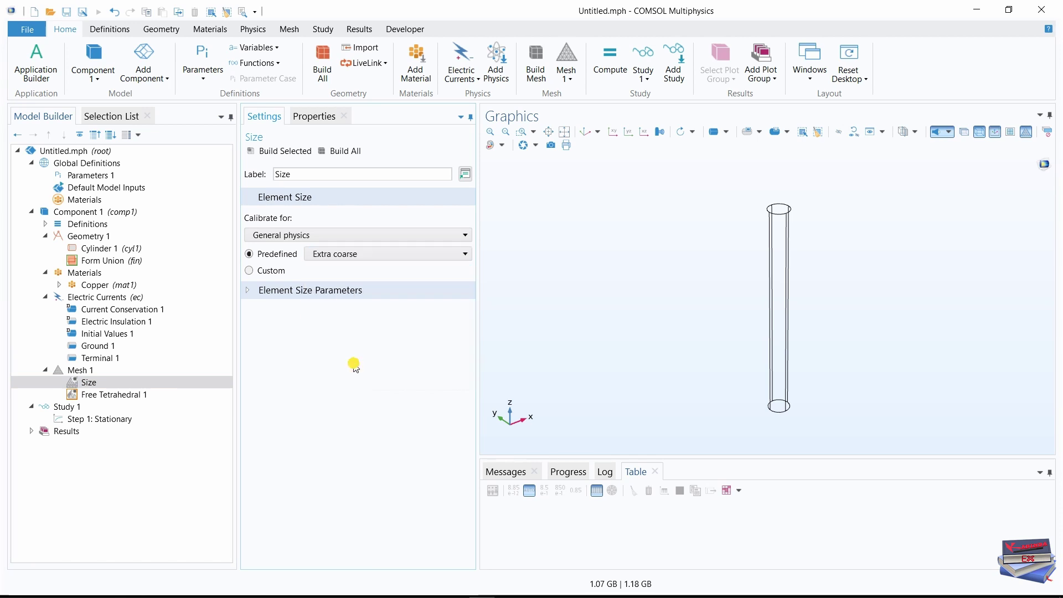
left_click(346, 153)
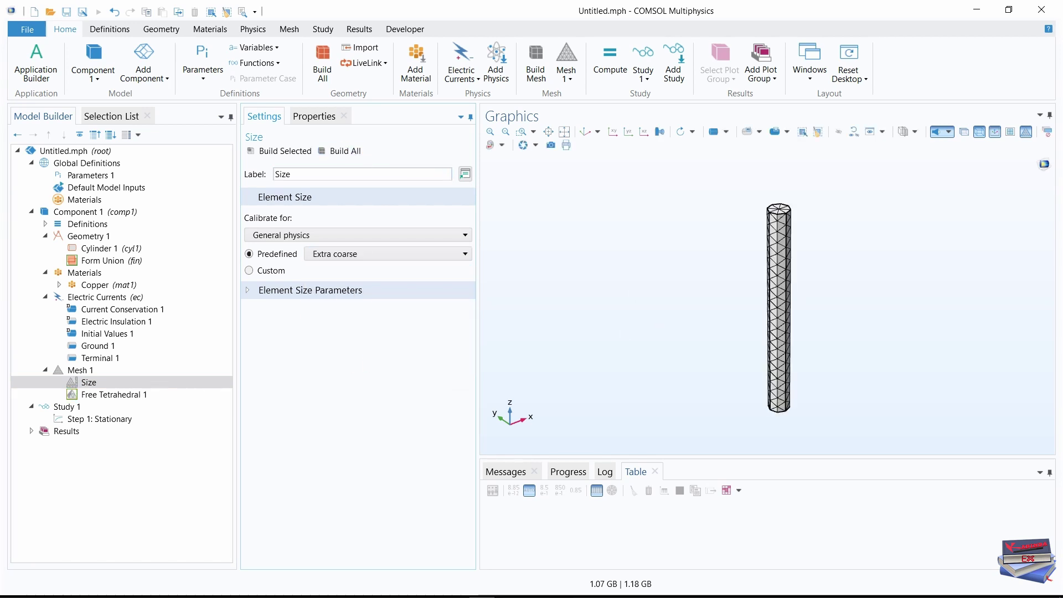
- Compute Study 1 to produce the Electric Potential (ec) plot along the wire
left_click(611, 64)
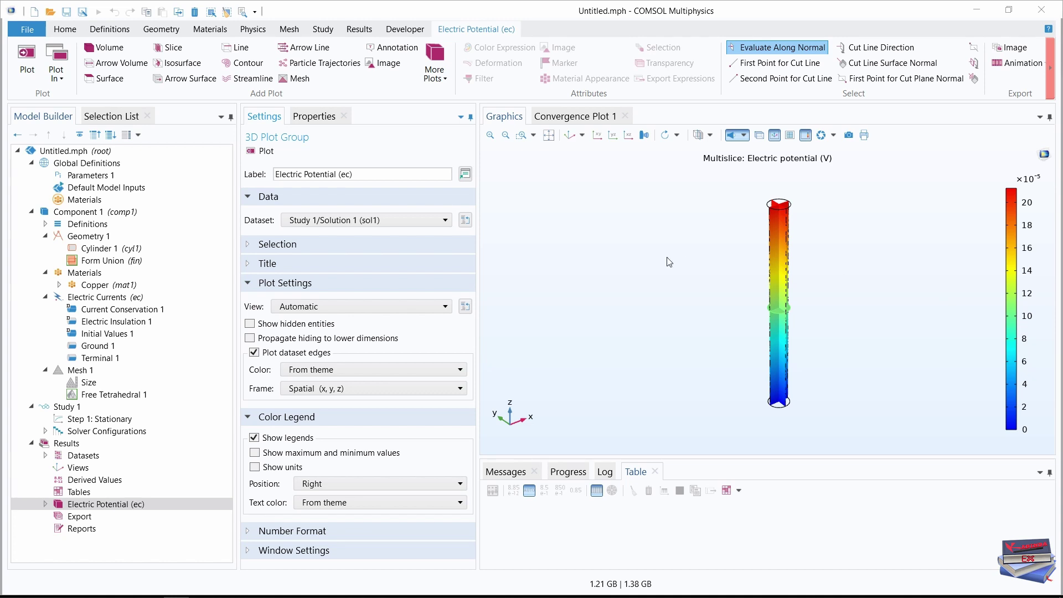
- Add a Global Evaluation of the terminal resistance ec.R11
left_click(357, 32)
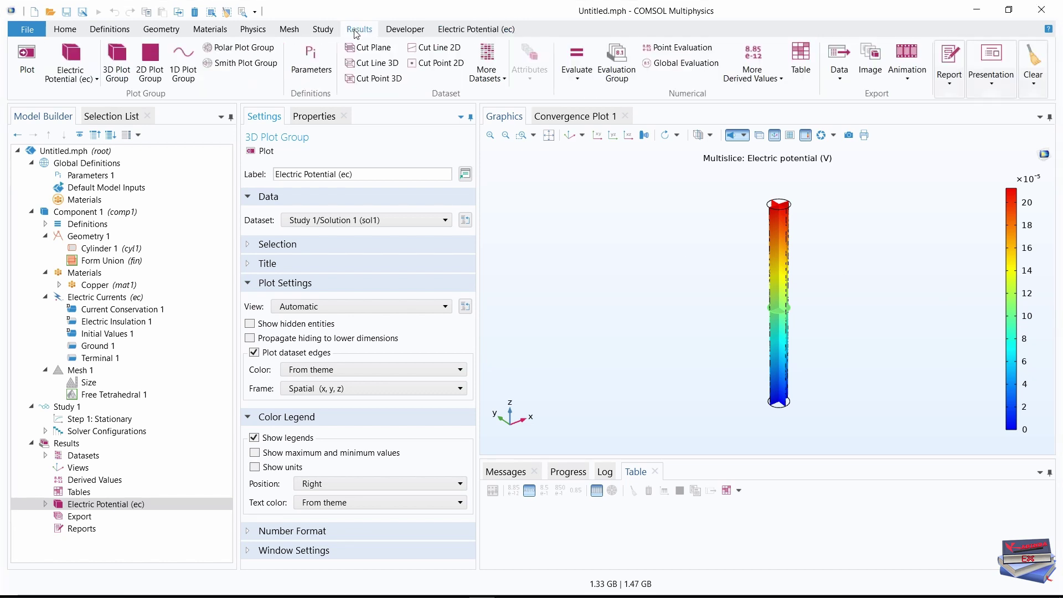
left_click(670, 66)
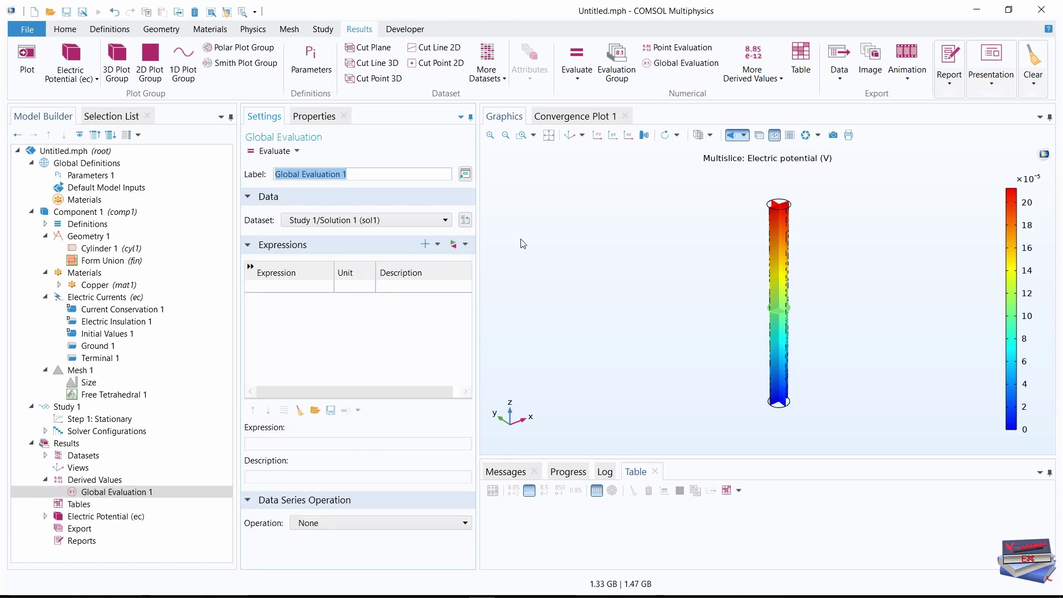
left_click(467, 244)
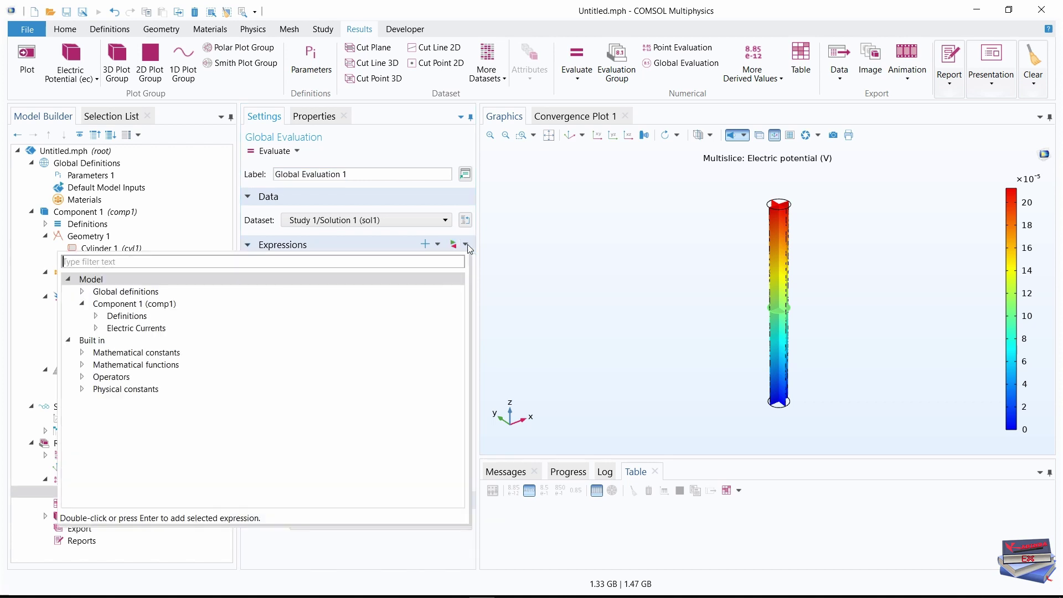
left_click(96, 329)
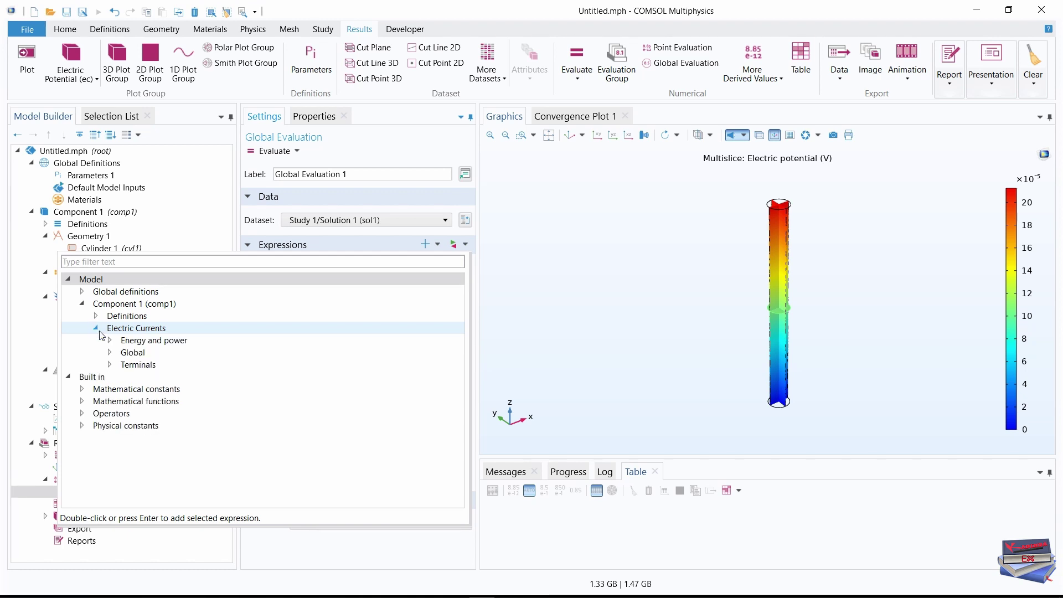
left_click(110, 365)
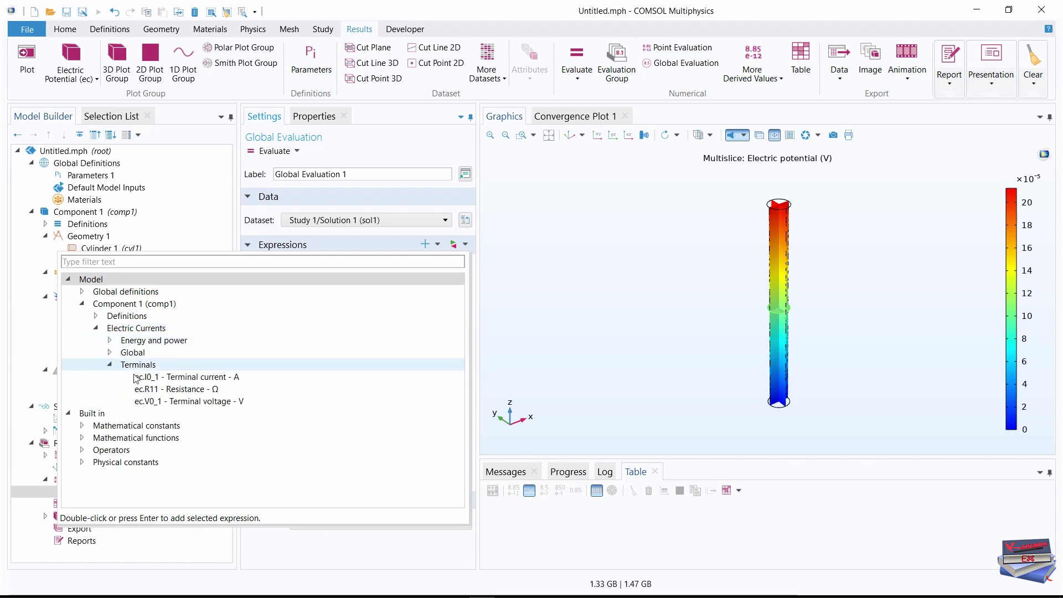
left_click(170, 390)
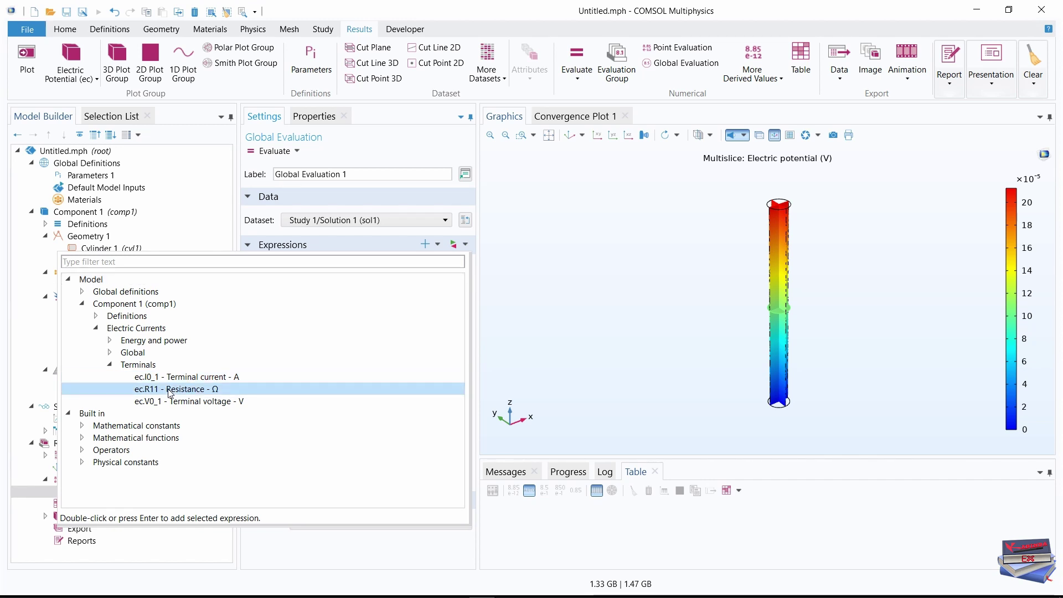
double_click(170, 390)
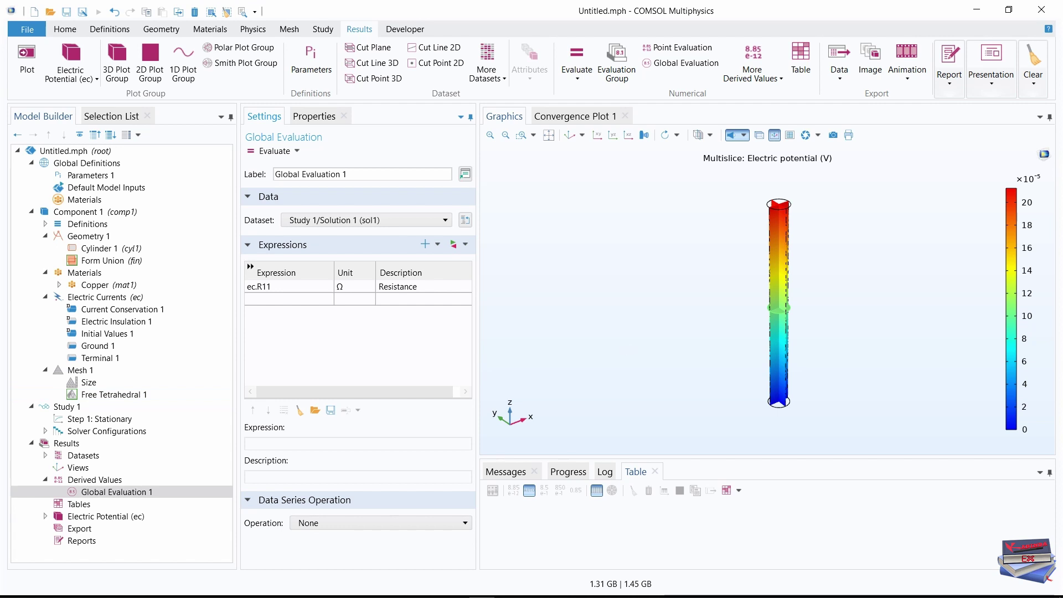
- Set the resistance unit to mΩ and evaluate, giving 0.21244 mΩ in a new table
left_click(355, 287)
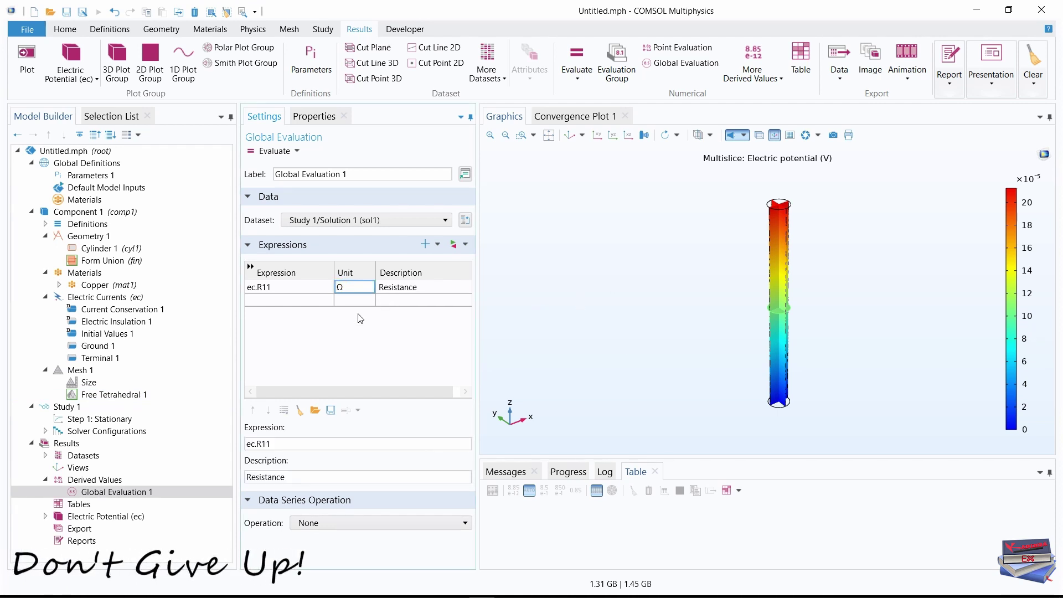
key("Home")
type("m")
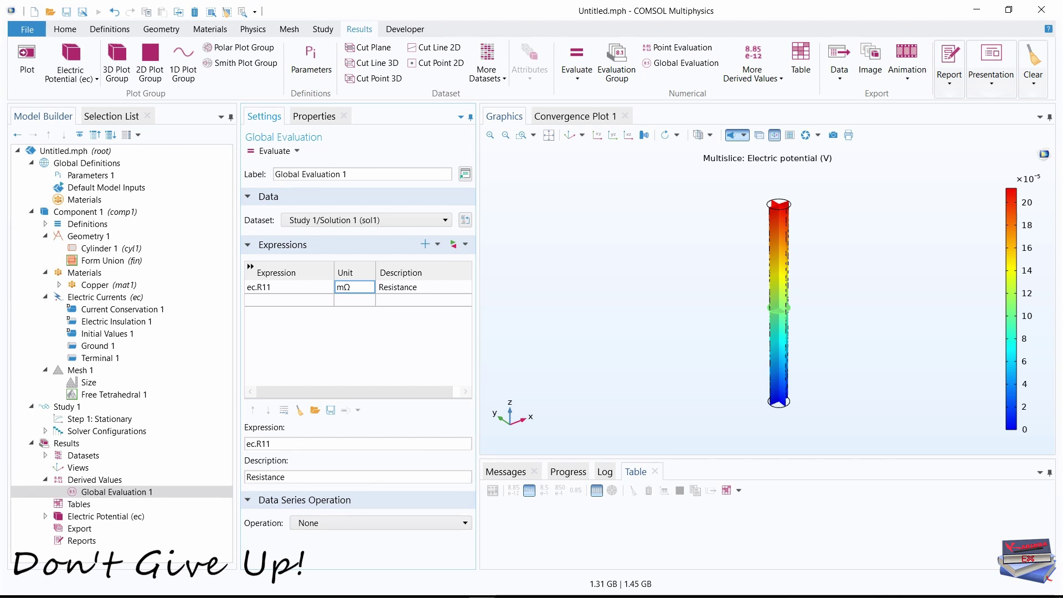
left_click(261, 153)
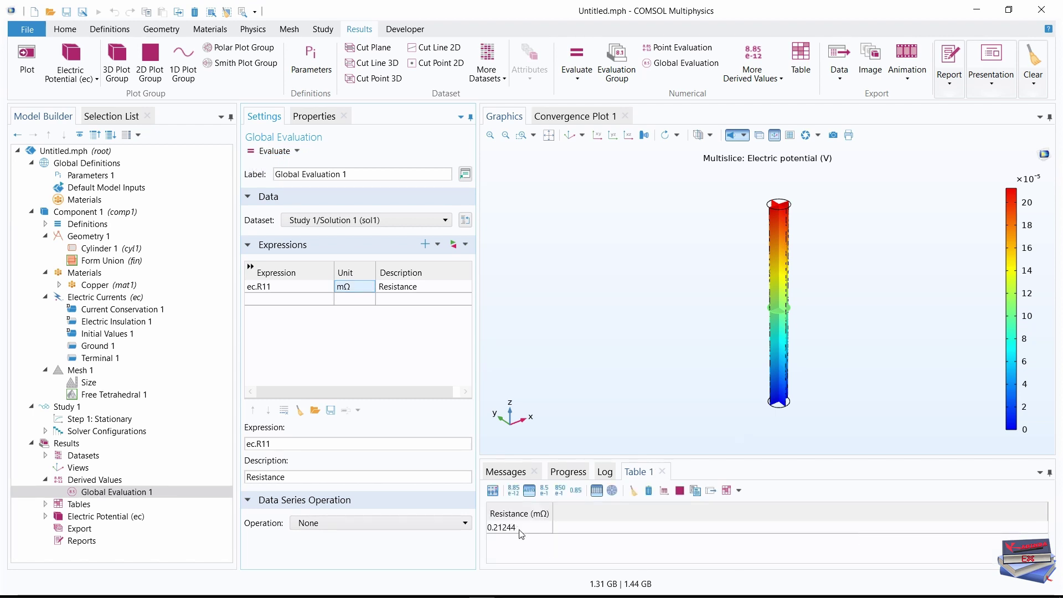
- Change the mesh size to Normal and rebuild the mesh
left_click(106, 516)
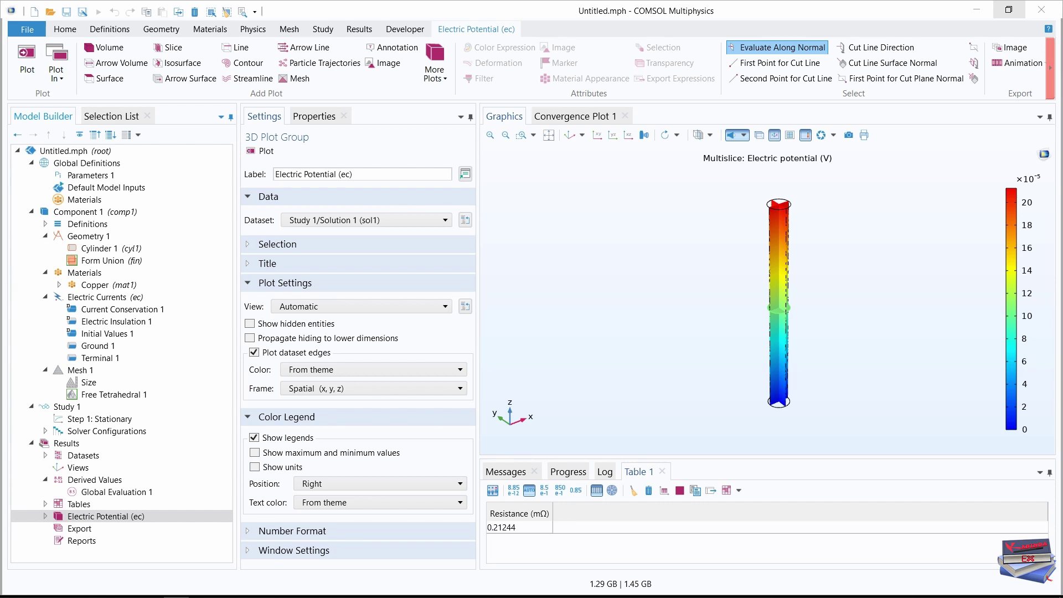
left_click(89, 383)
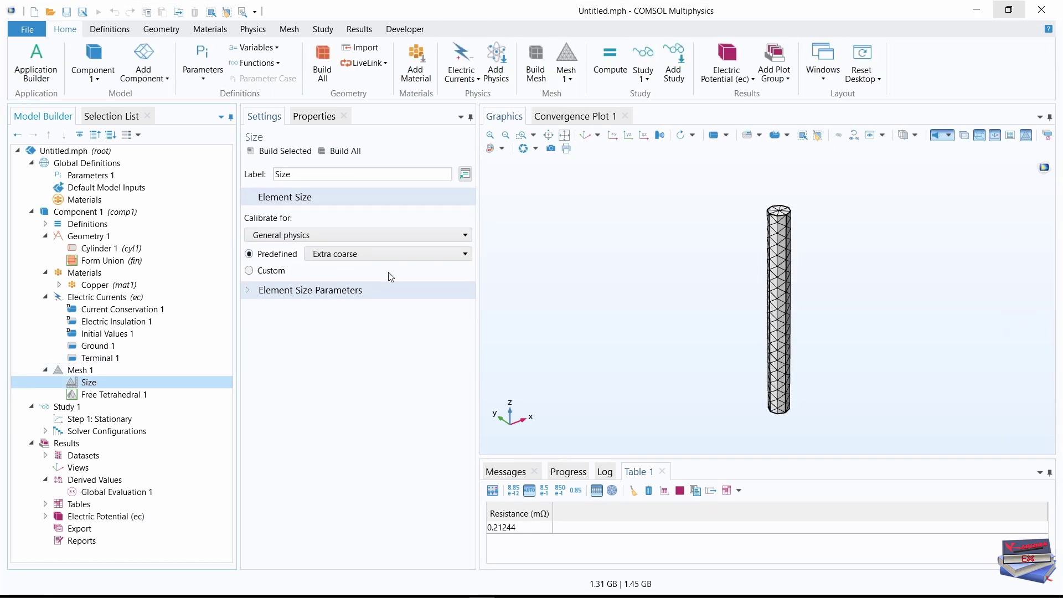
left_click(366, 258)
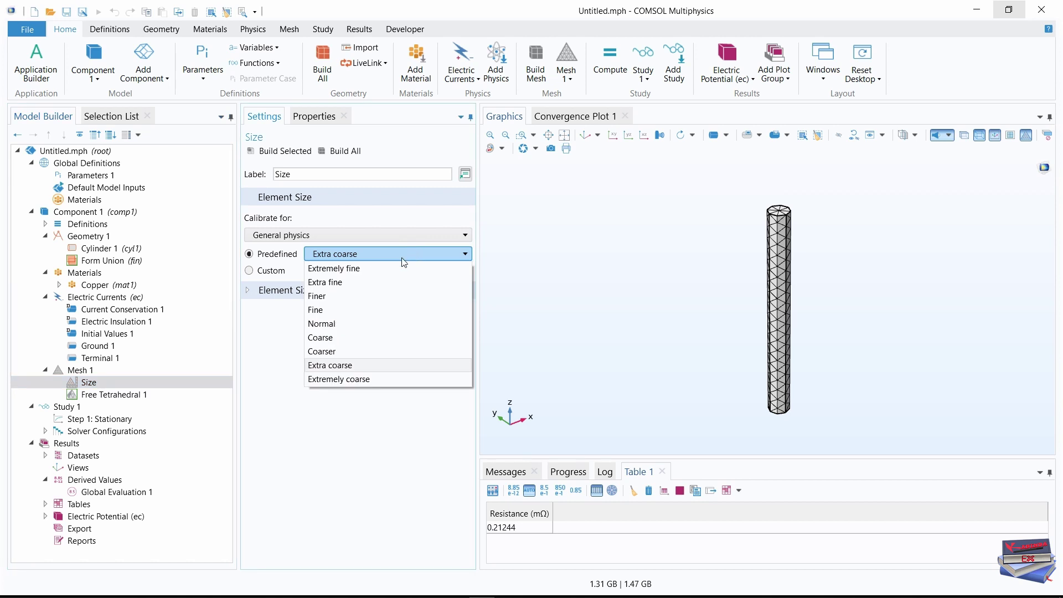
left_click(324, 323)
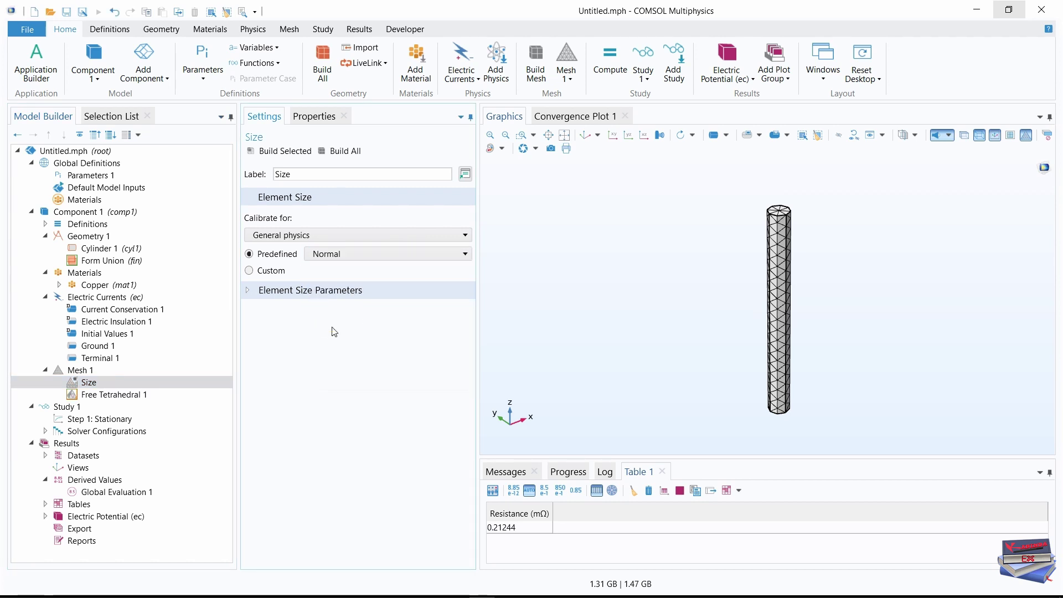
left_click(342, 151)
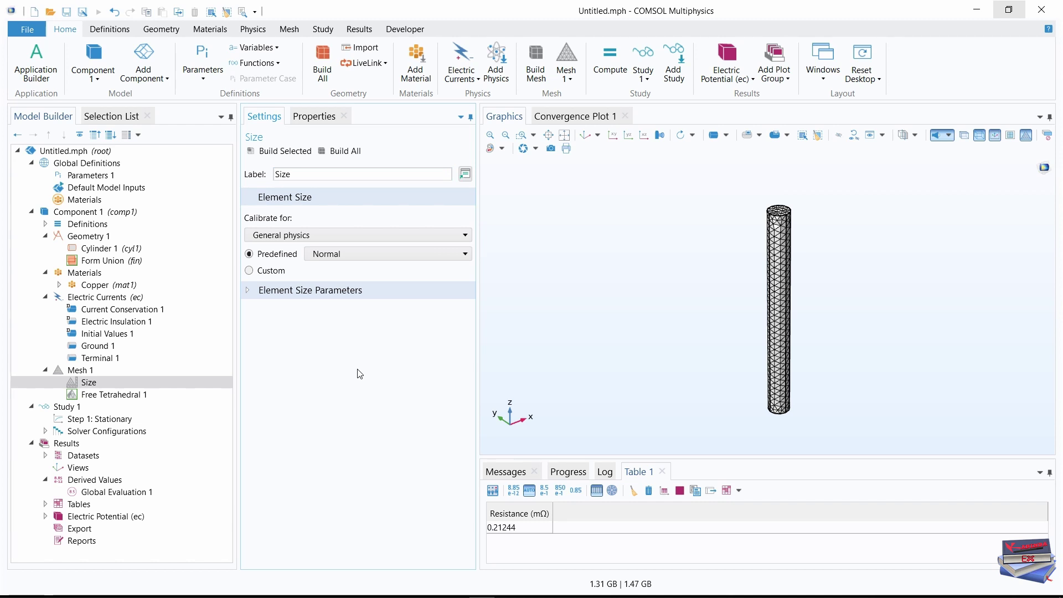
- Re-solve the study and re-evaluate the resistance, adding 0.21231 mΩ to the table
left_click(613, 65)
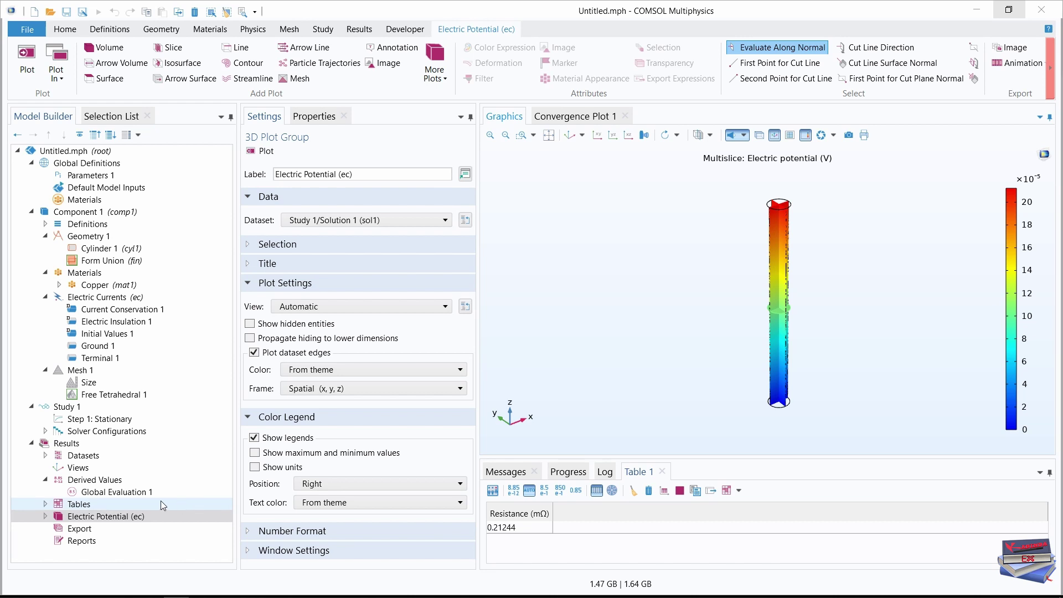
left_click(113, 493)
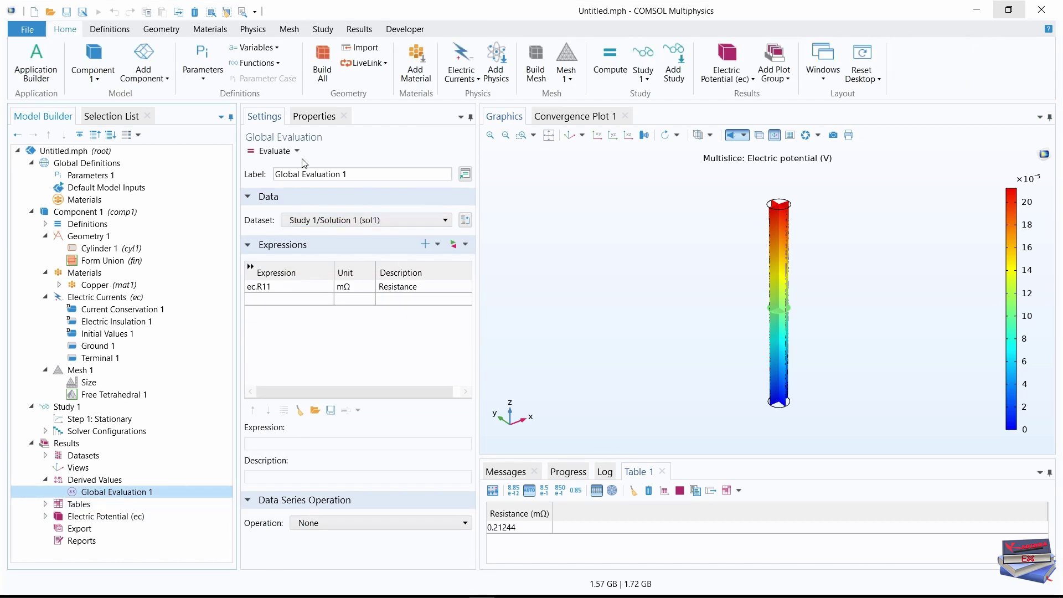
left_click(266, 151)
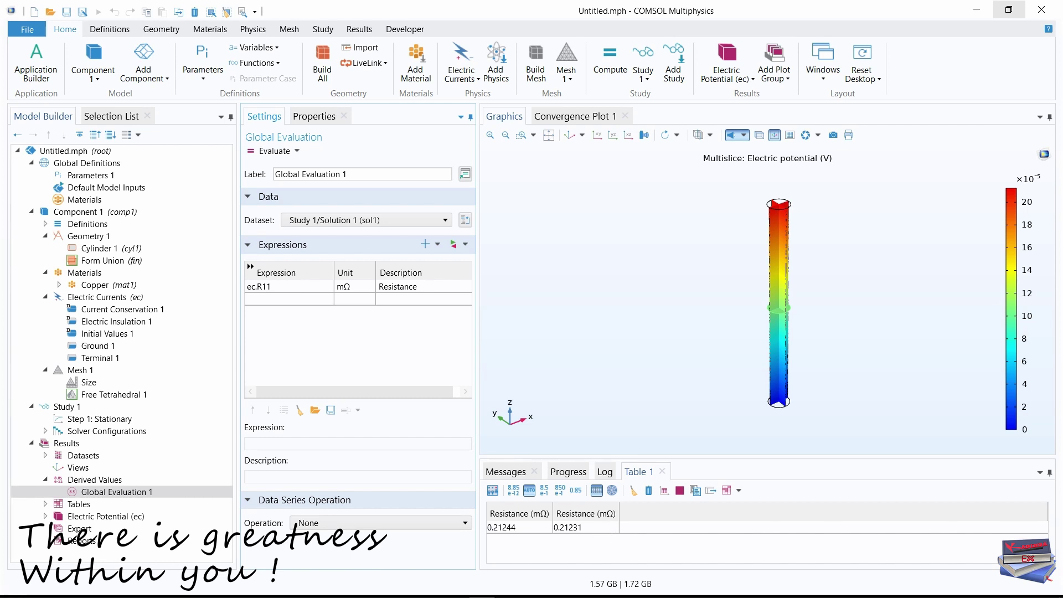
- Change the mesh size to Extra fine and rebuild the mesh
left_click(106, 516)
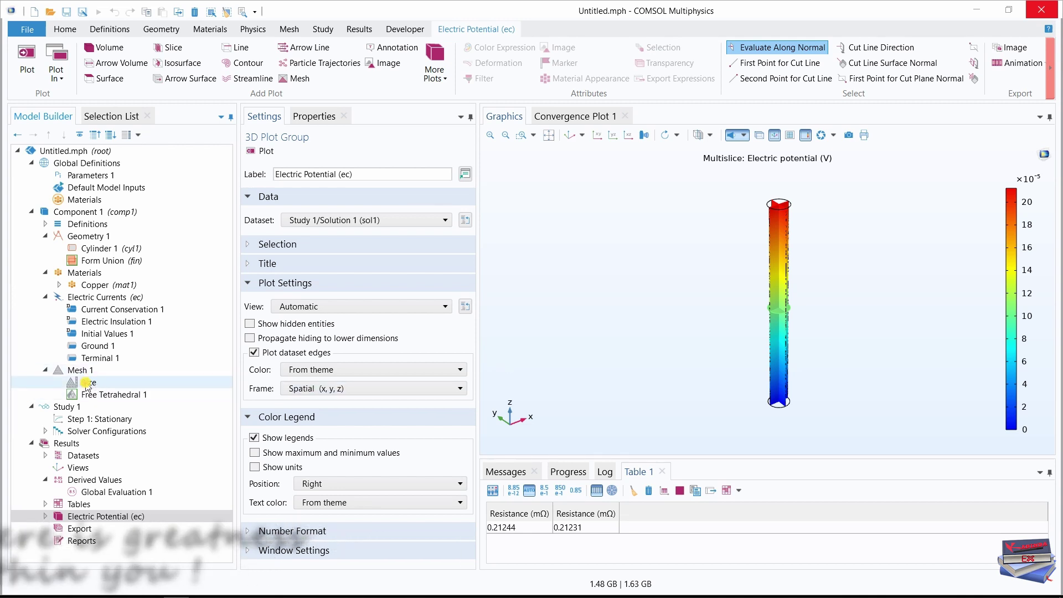
left_click(138, 384)
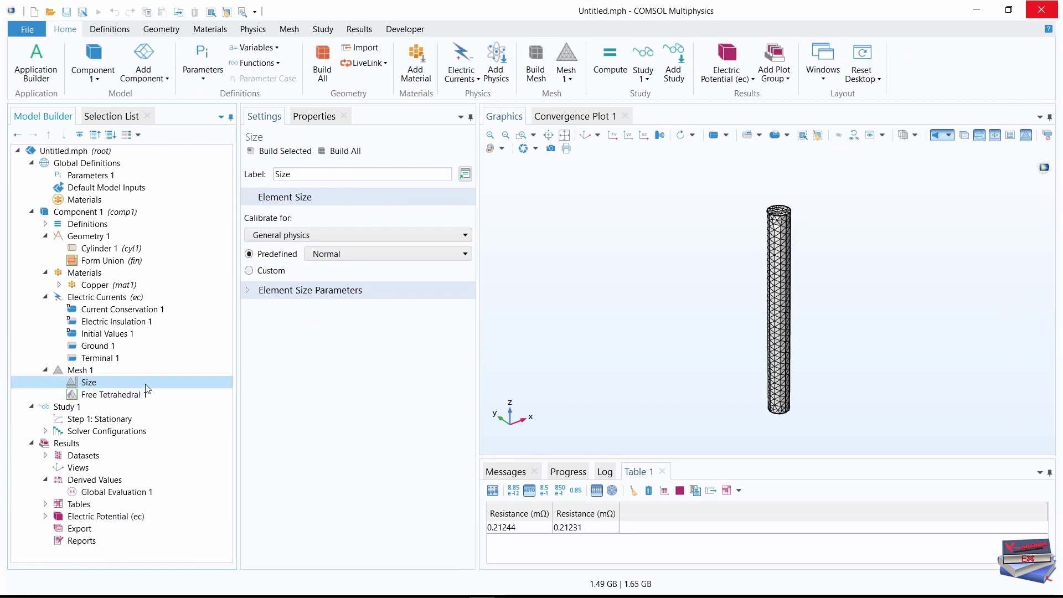
left_click(414, 253)
left_click(344, 282)
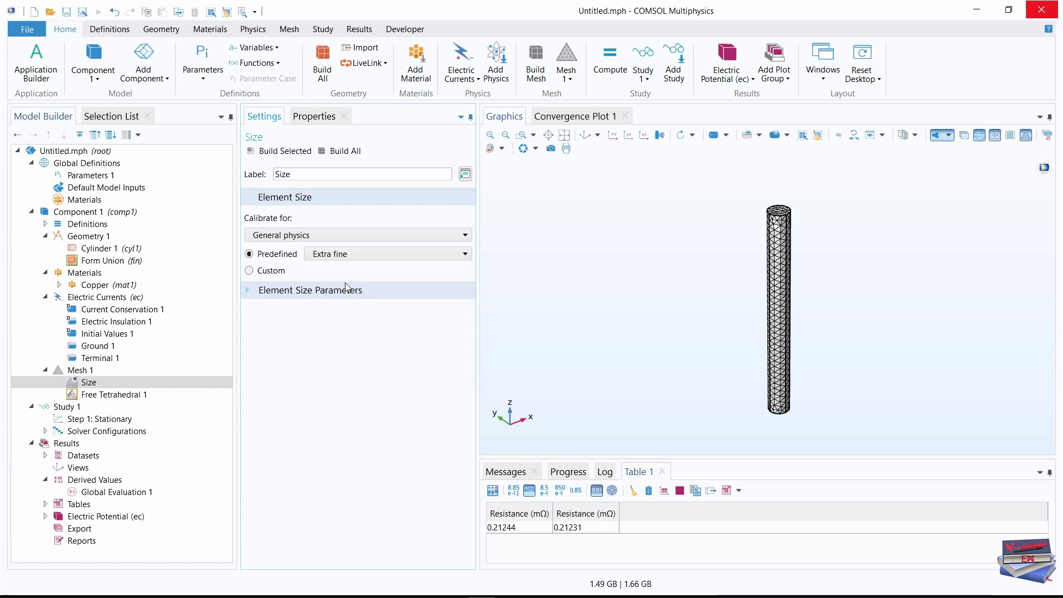
left_click(341, 155)
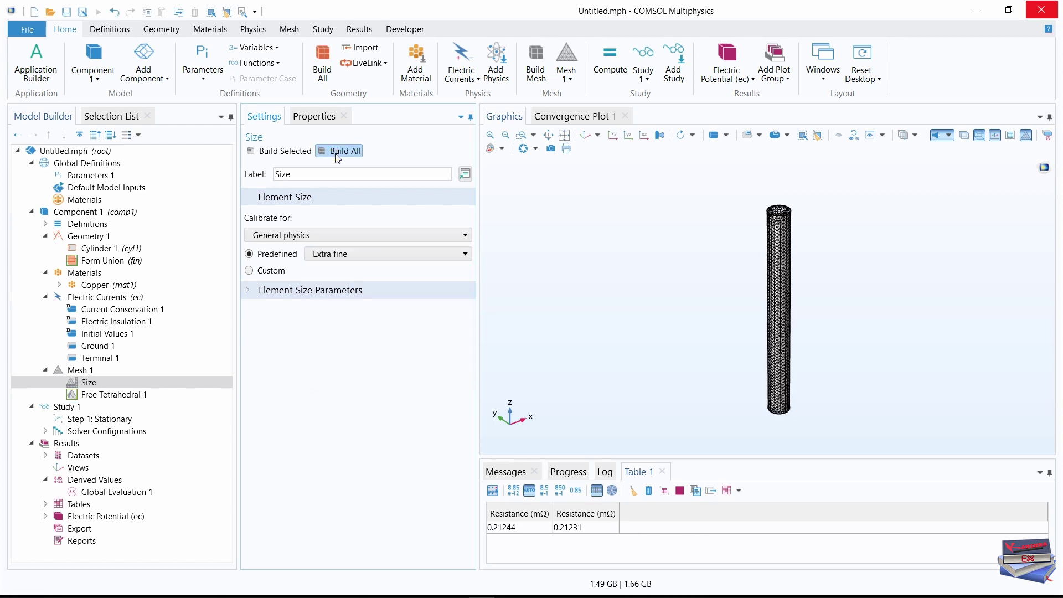
- Re-solve the study and re-evaluate the resistance, adding 0.21228 mΩ to the table
left_click(619, 68)
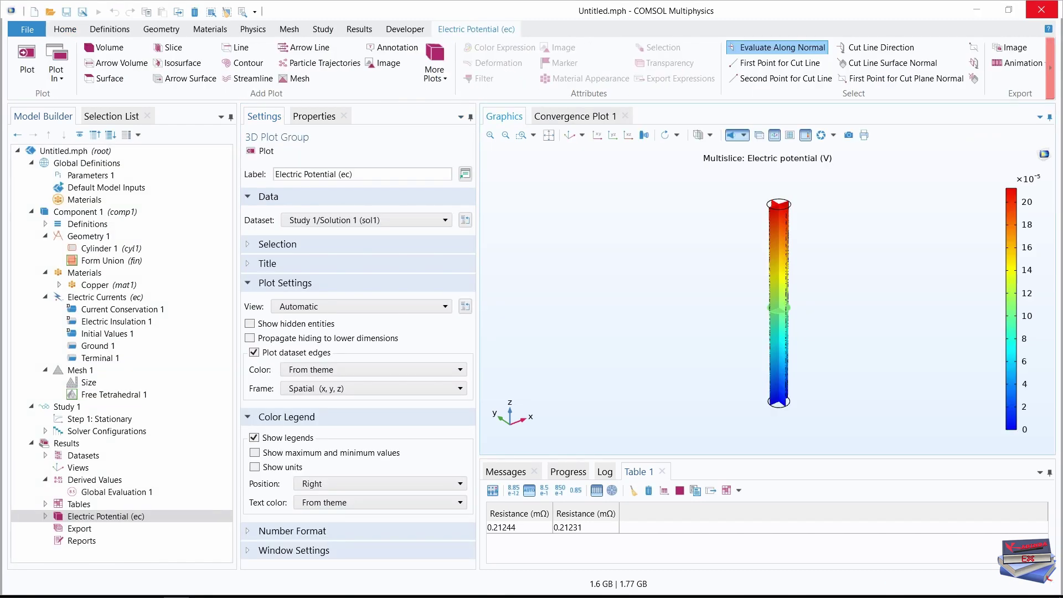
left_click(111, 492)
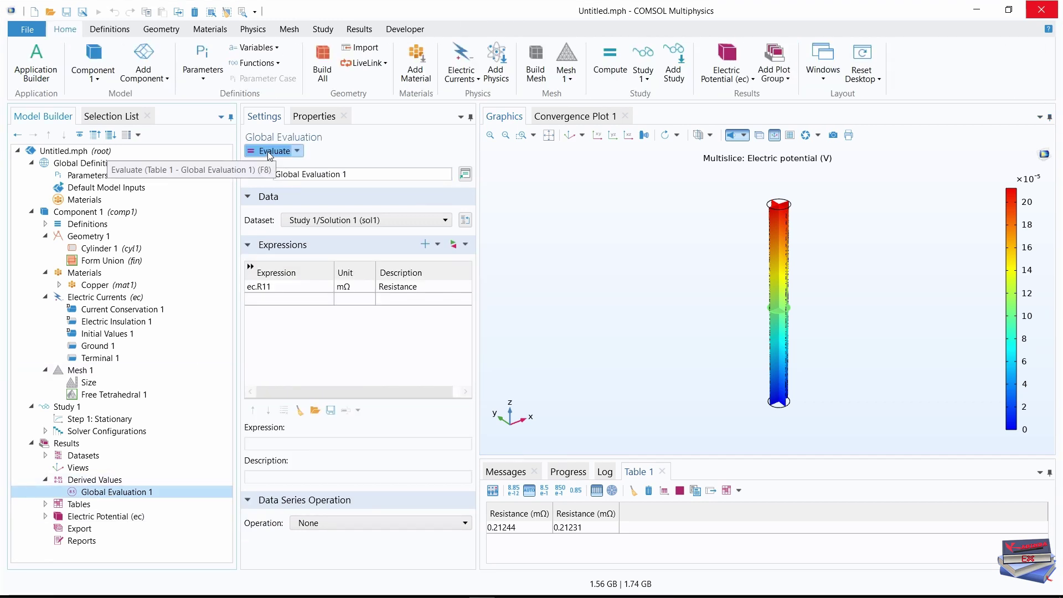
left_click(268, 151)
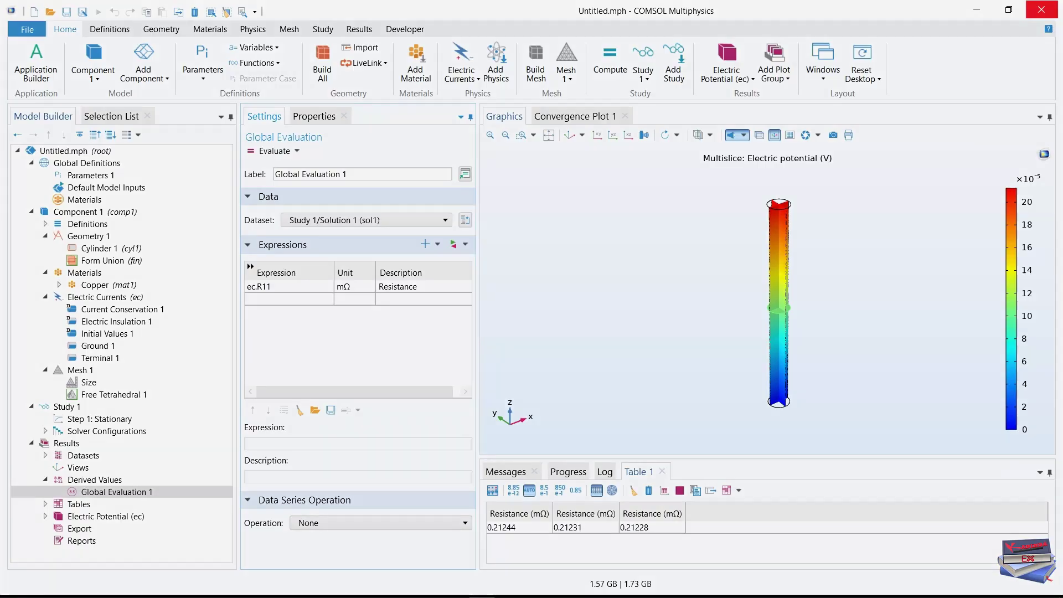